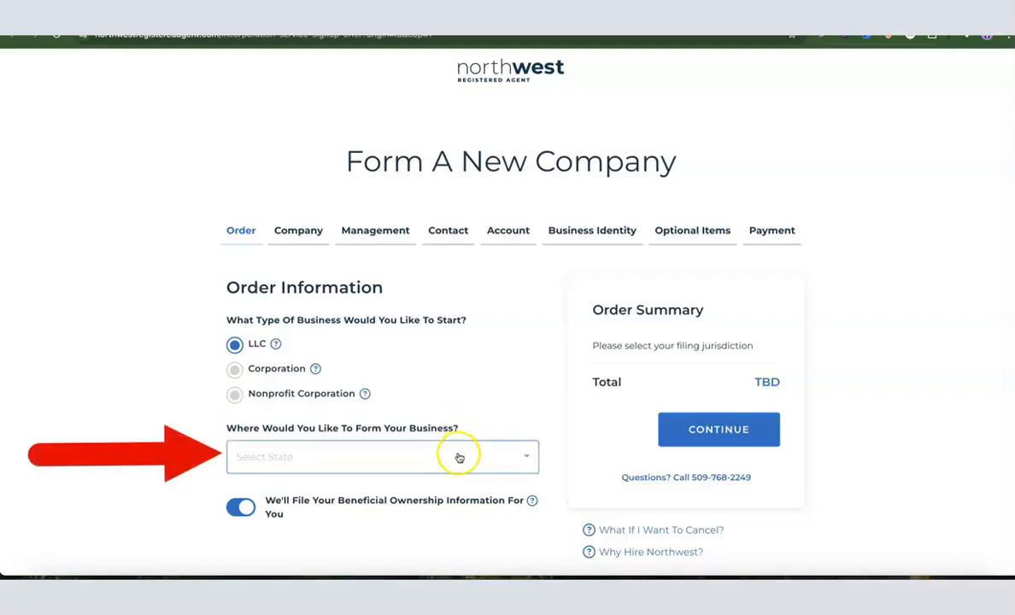
- Choose New Mexico as the state in which to form the LLC
click(459, 458)
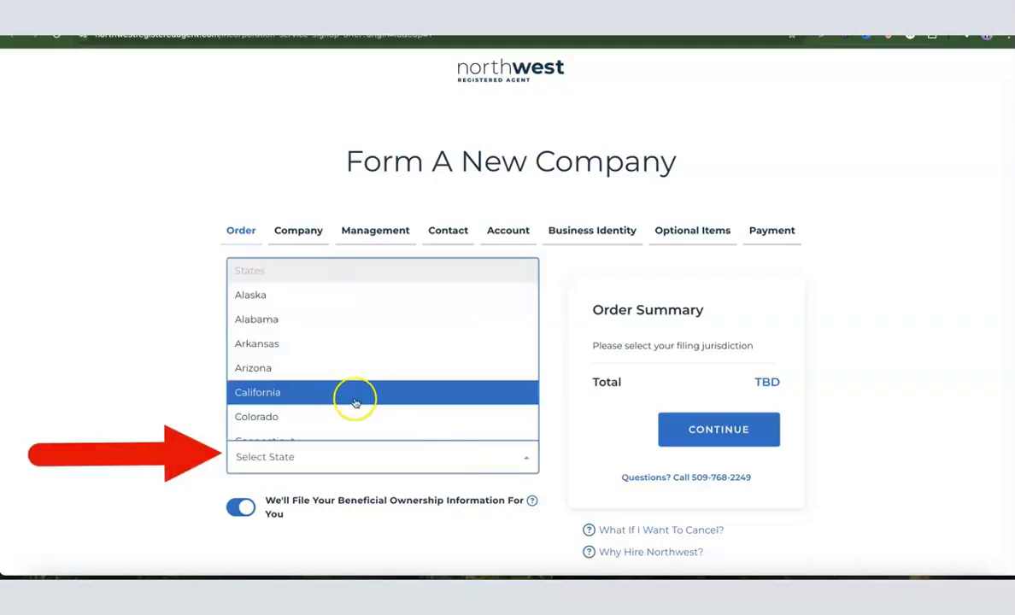
scroll(379, 359, down, 8)
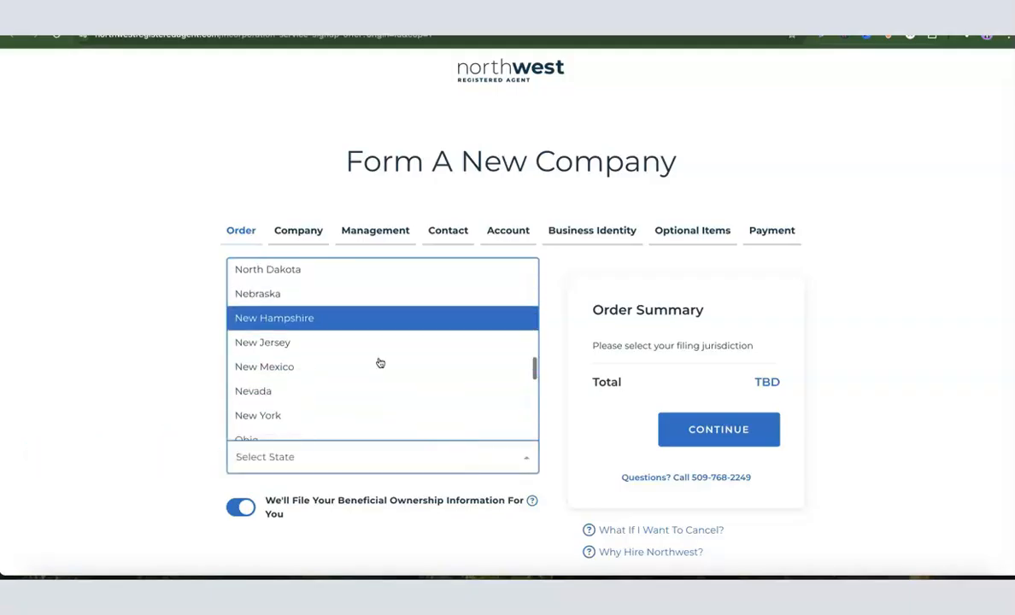
scroll(380, 363, down, 1)
click(291, 311)
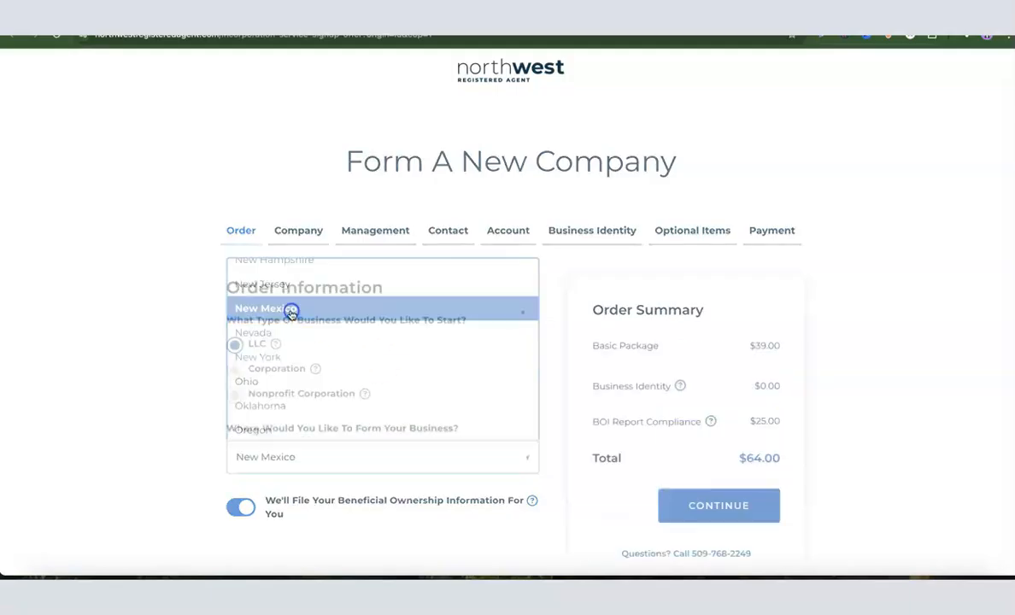
scroll(588, 375, down, 1)
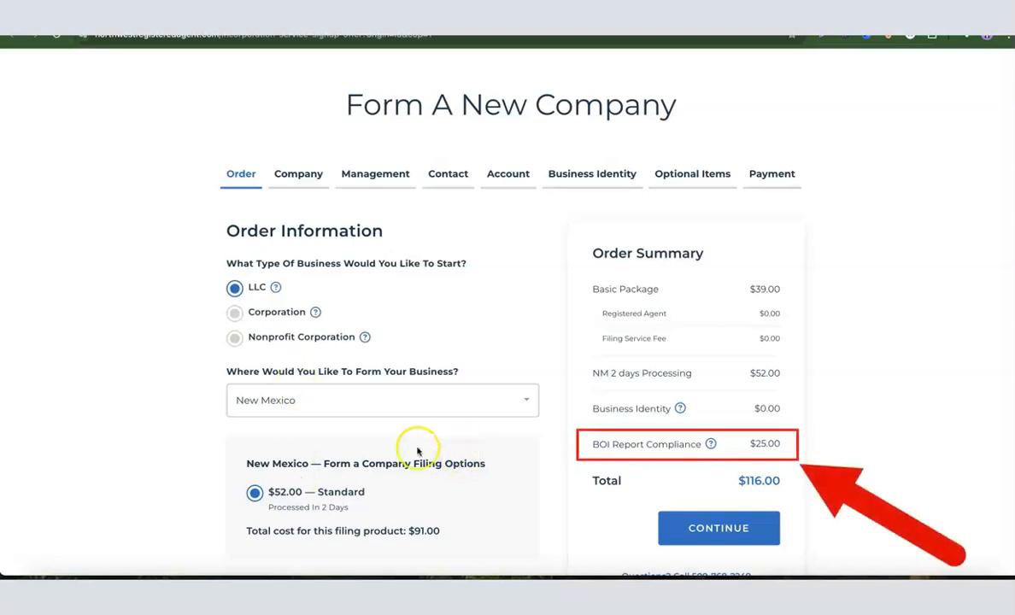
- Accept the standard two-day filing with beneficial ownership filing enabled and continue to the company details
click(207, 433)
scroll(265, 427, down, 1)
scroll(299, 423, down, 2)
scroll(310, 407, up, 2)
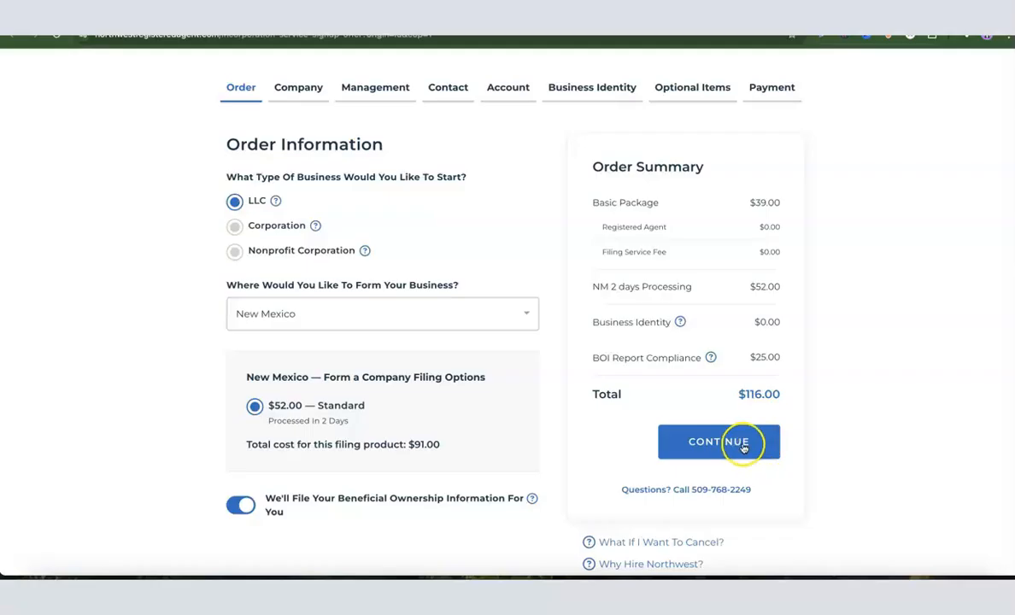
click(759, 452)
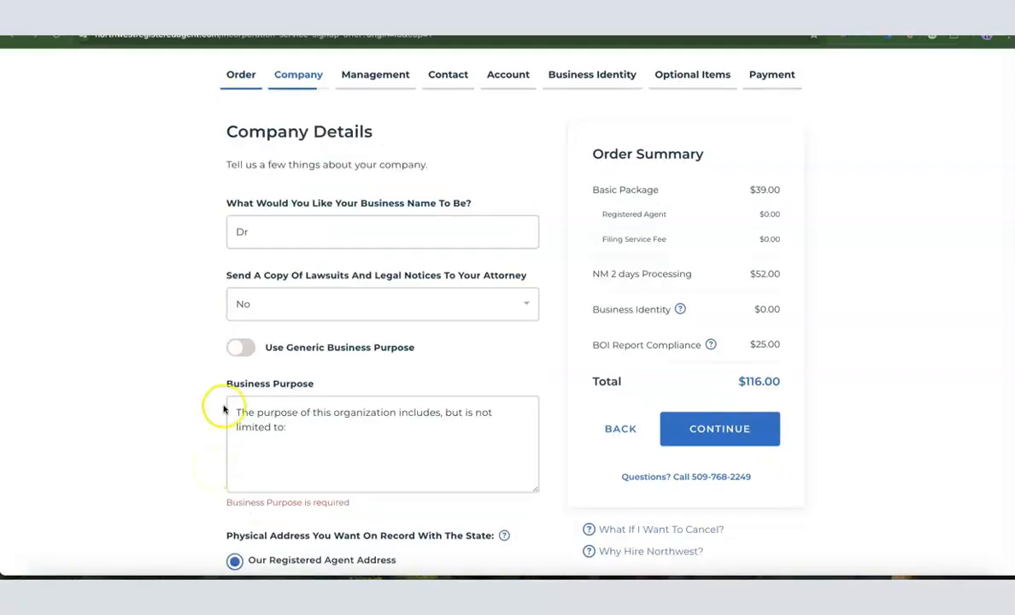
- Complete the business name as "Dropshipping Hustle"
click(279, 233)
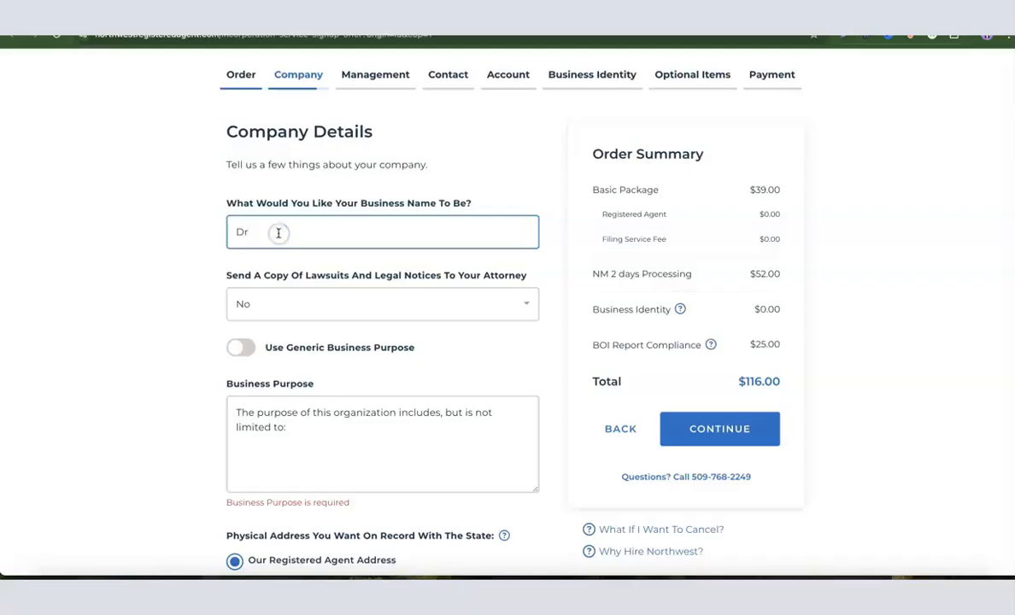
click(269, 233)
text(opshipping Hustle)
click(220, 294)
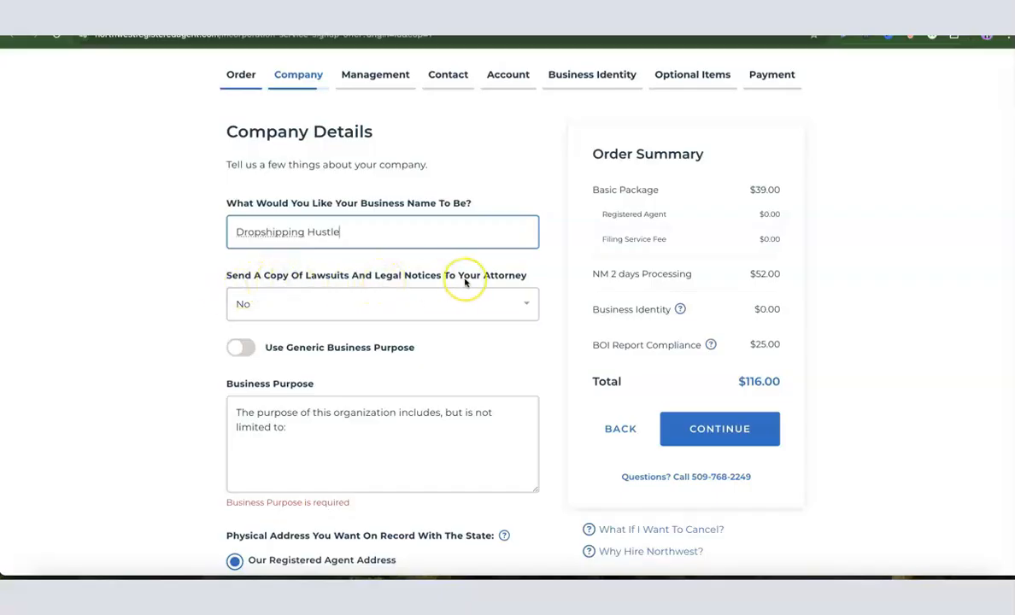
- Try Yes for sending copies of lawsuits and legal notices to an attorney, and set it back to No
click(436, 305)
click(283, 336)
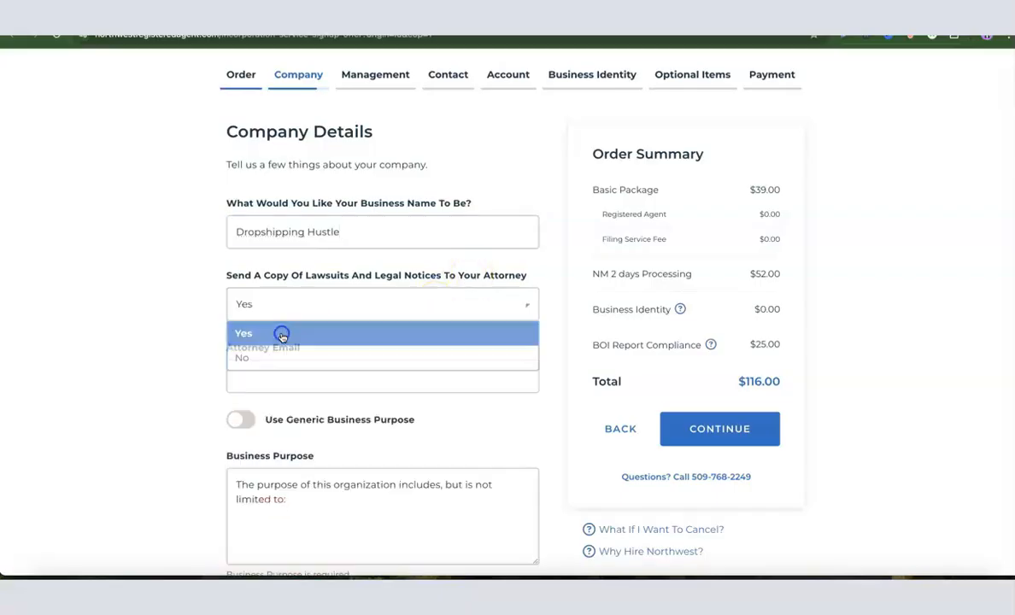
click(287, 381)
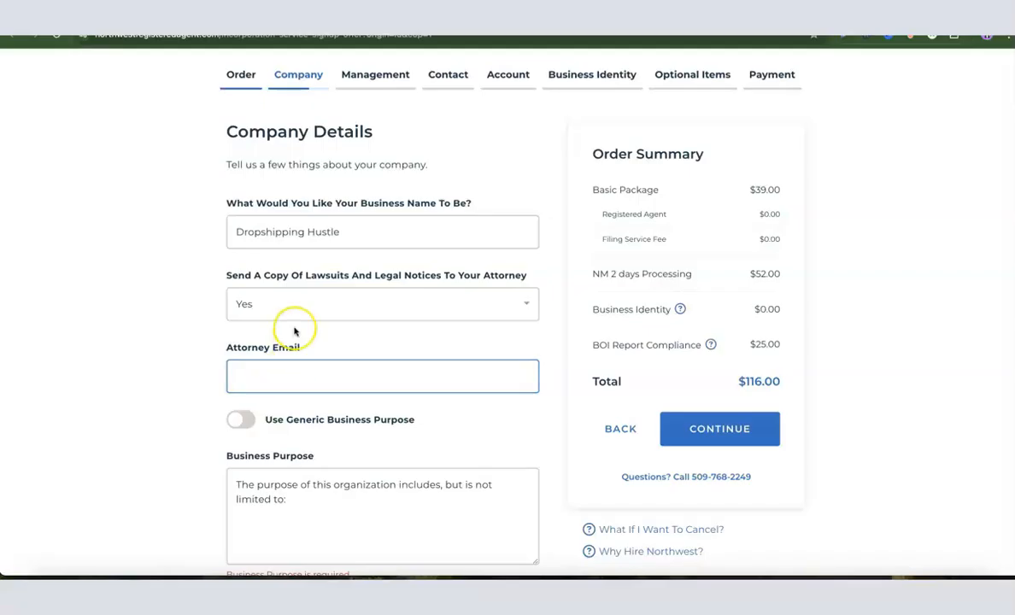
click(310, 299)
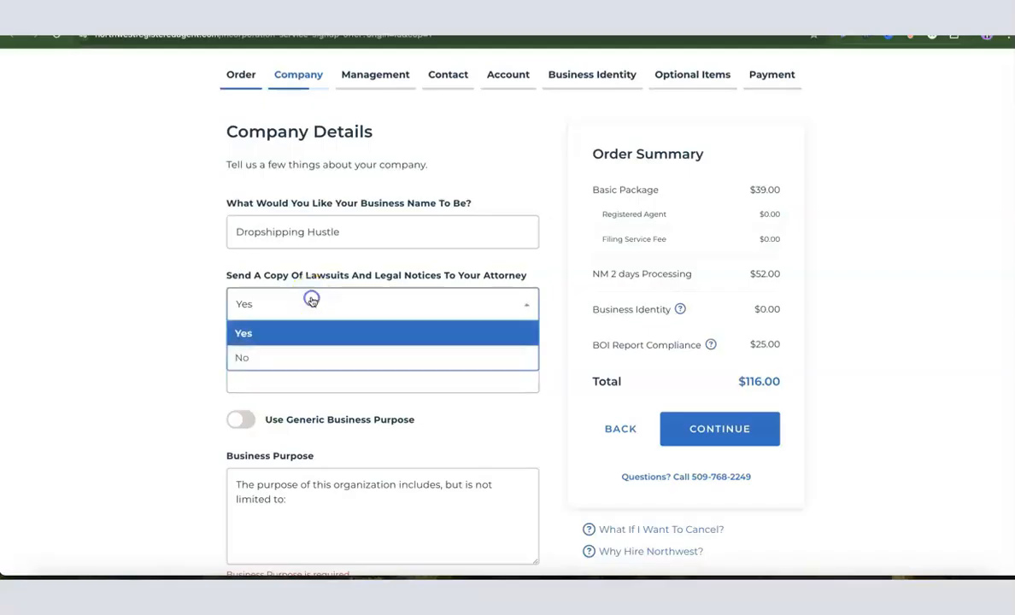
click(248, 358)
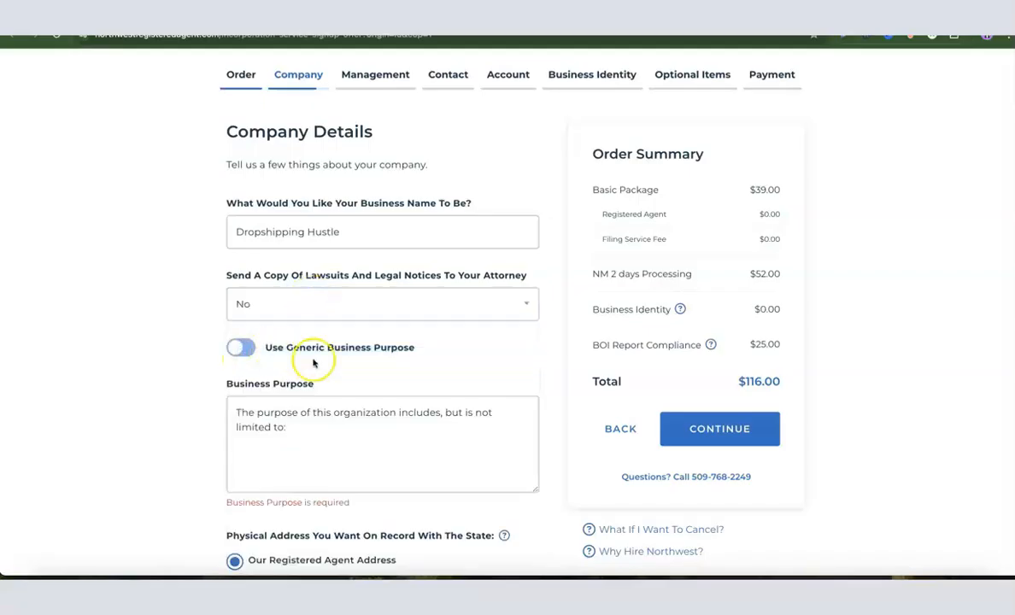
- Turn the generic business purpose on and back off
scroll(290, 345, down, 1)
click(279, 376)
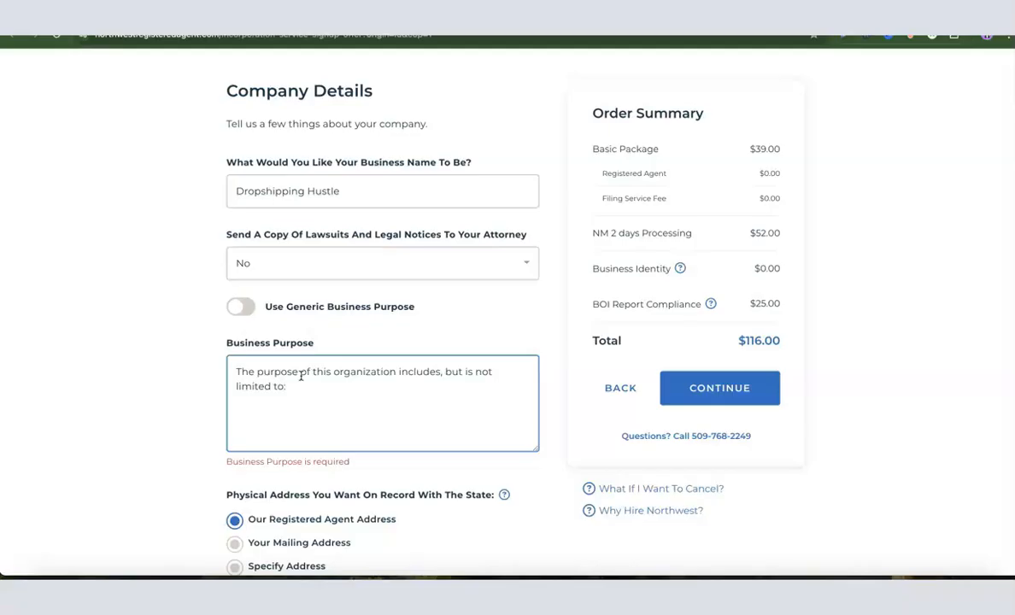
click(241, 306)
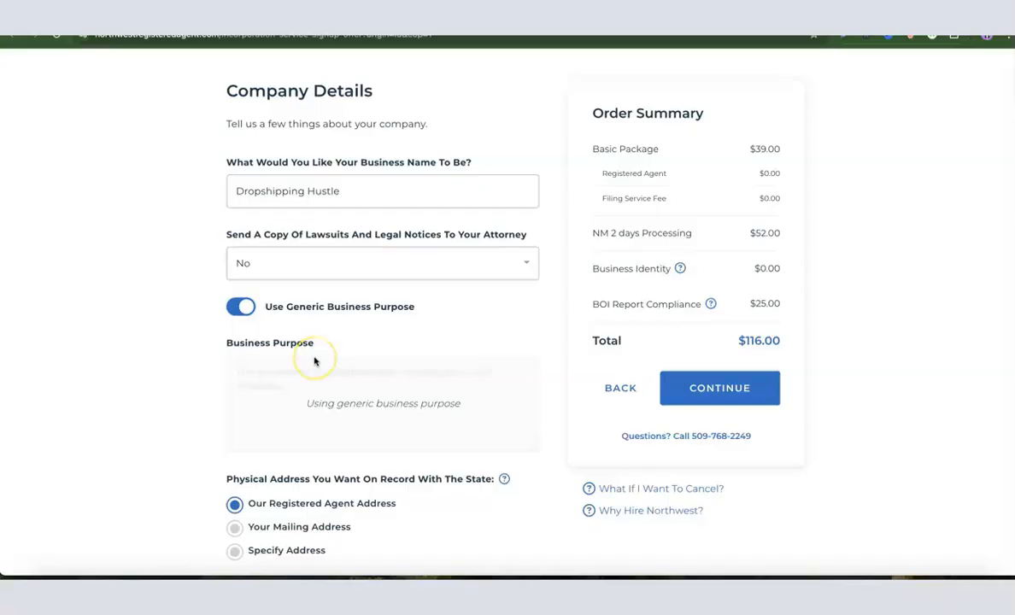
click(243, 308)
- Complete the business purpose statement with "ecommerce and sales of general product."
click(326, 399)
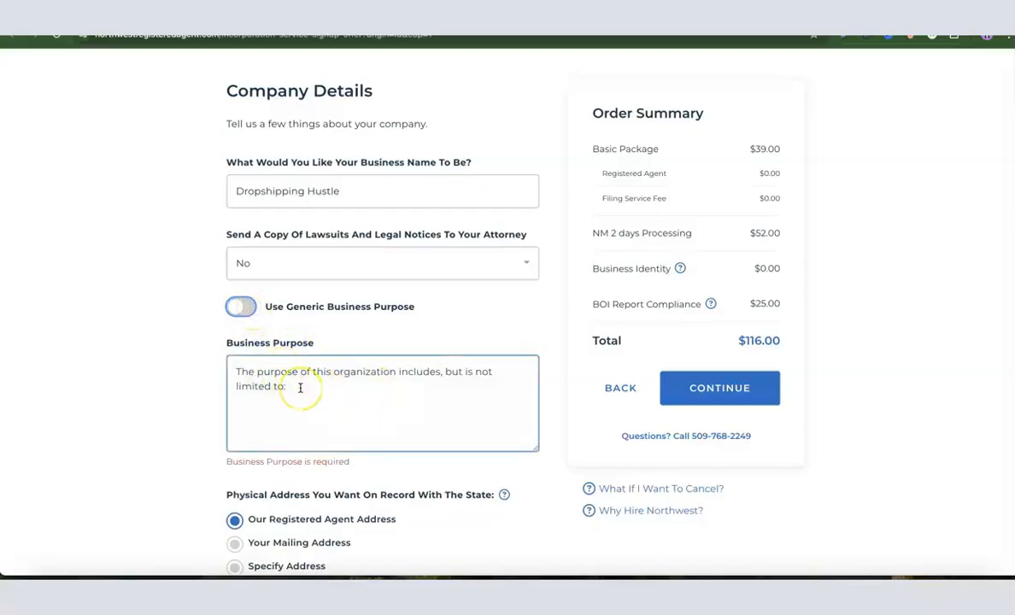
click(300, 387)
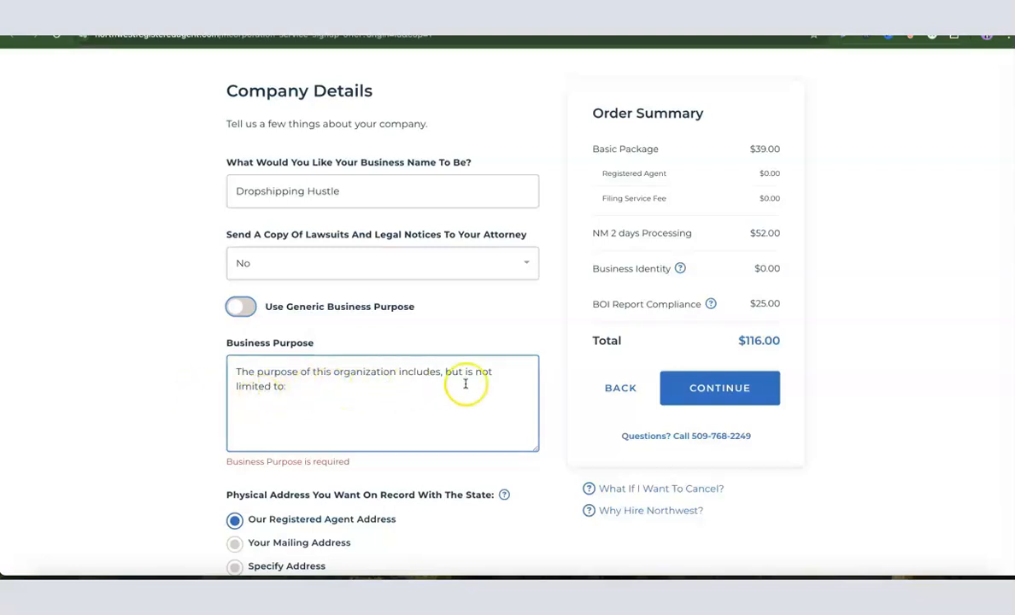
click(319, 389)
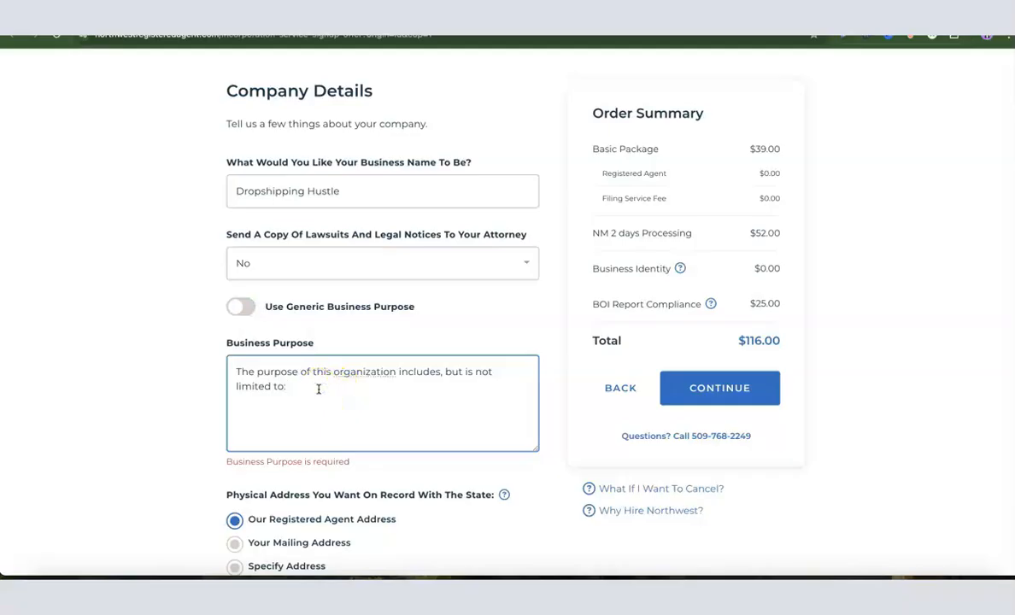
text(ecommerce and sales of general product.)
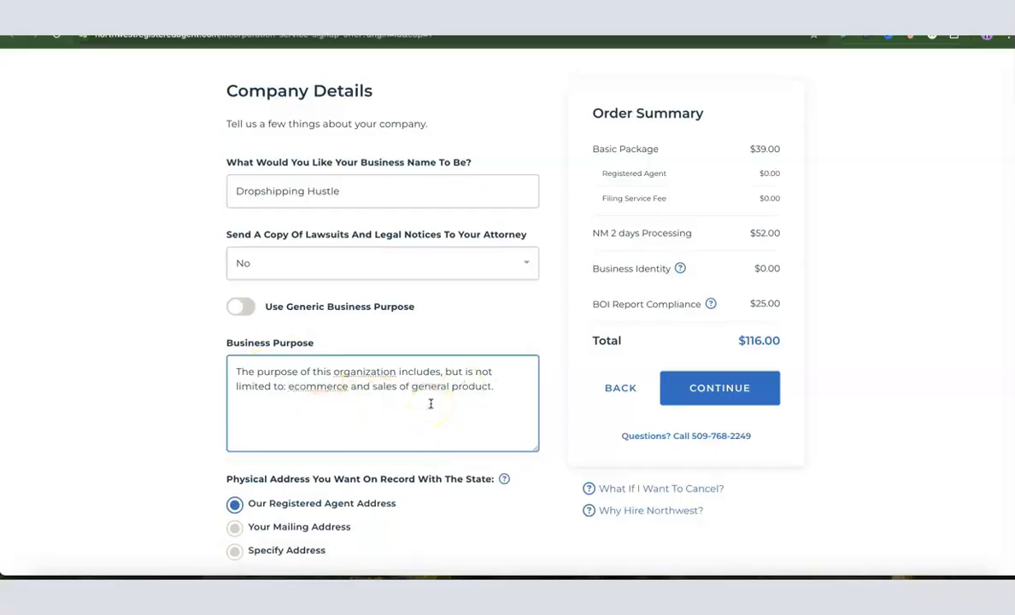
click(210, 363)
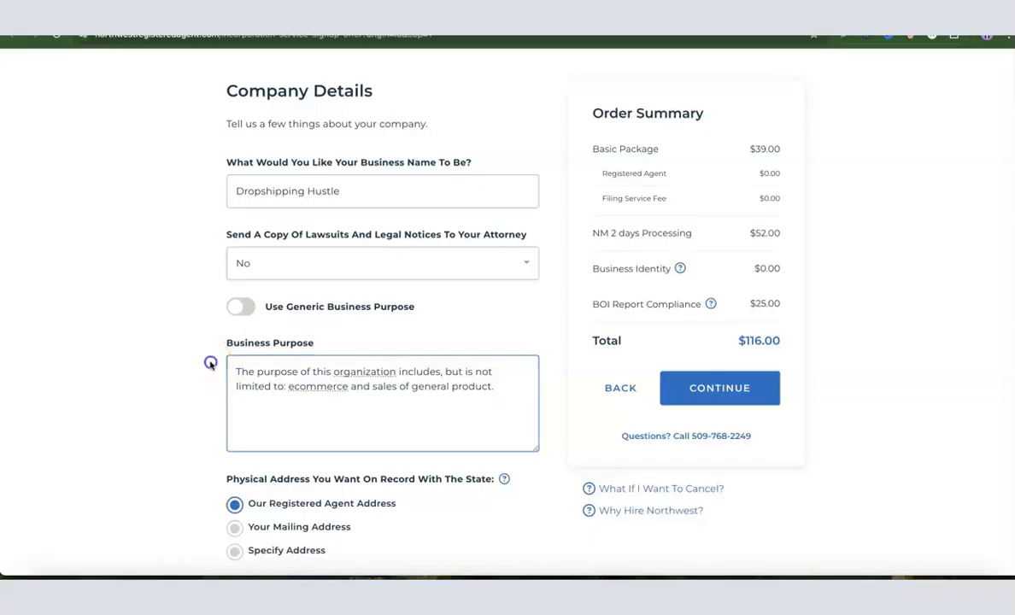
- Keep the registered agent address as both physical and mailing address on record and continue to company management
scroll(303, 343, down, 3)
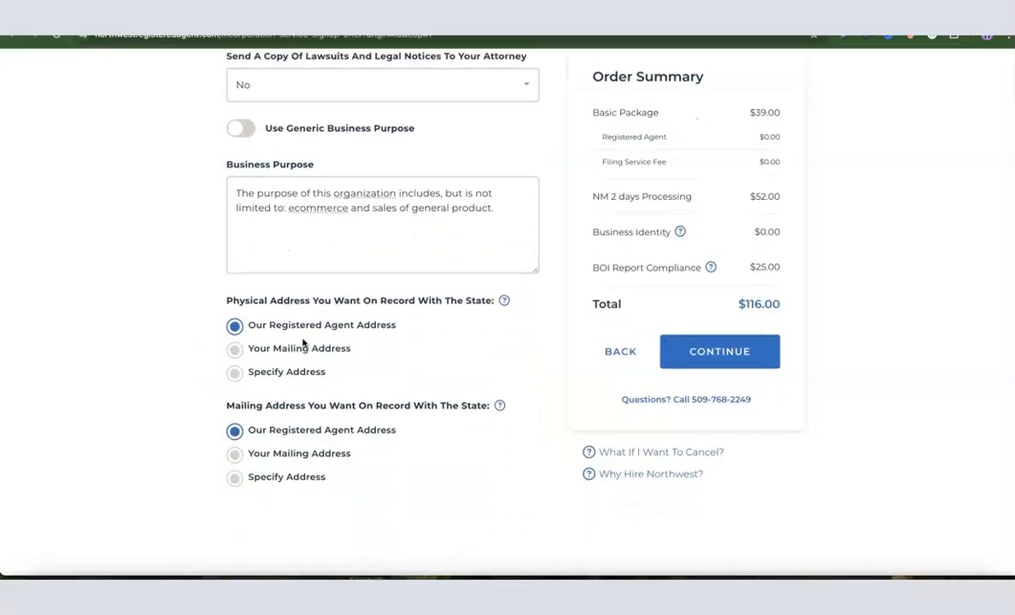
click(308, 341)
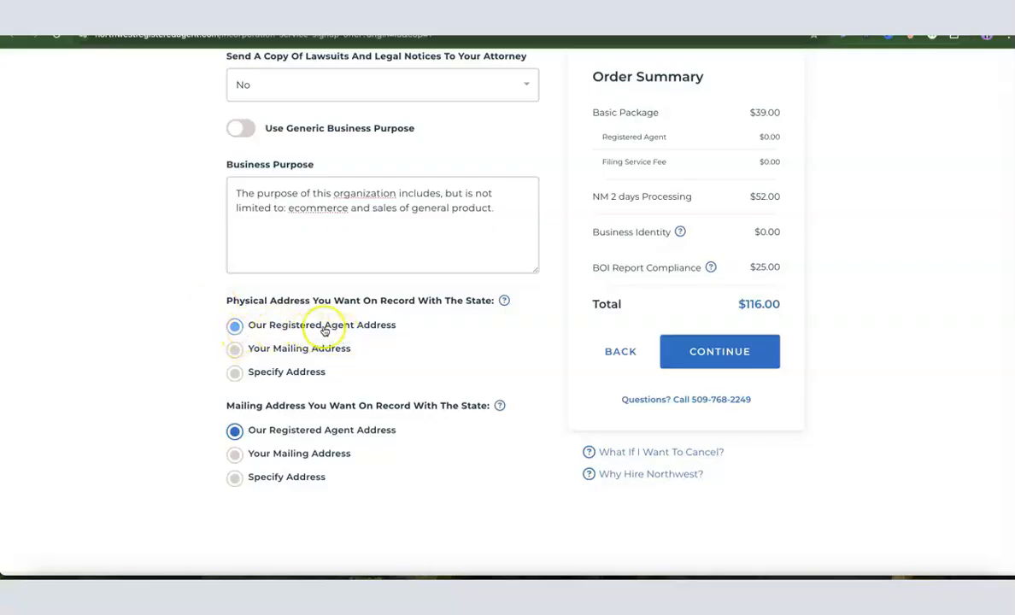
scroll(386, 333, down, 1)
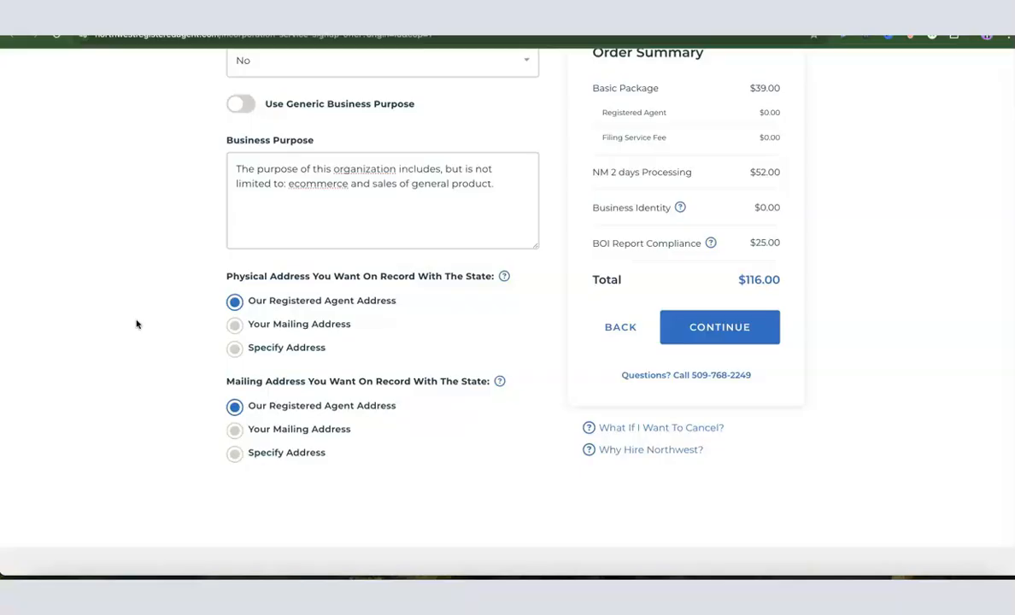
scroll(163, 344, up, 5)
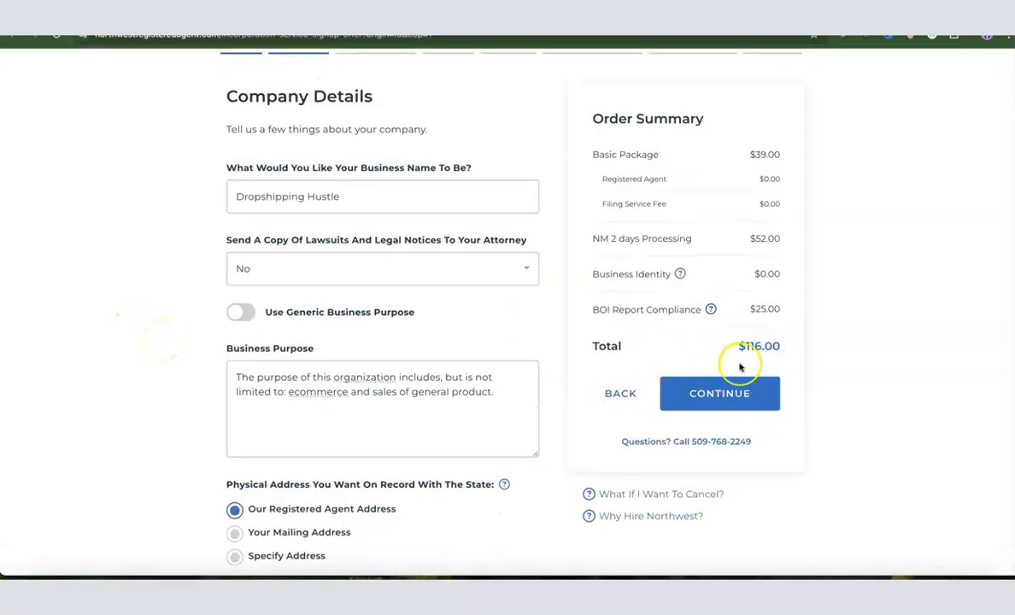
scroll(739, 364, down, 1)
click(716, 386)
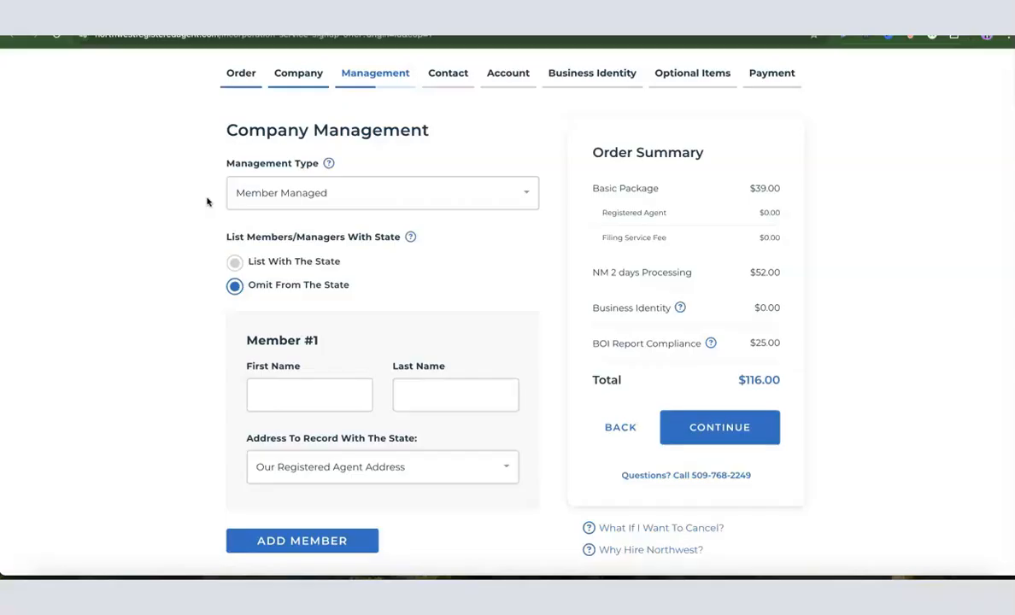
- Set the management type to Member Managed and choose to omit the members from the state listing
click(282, 195)
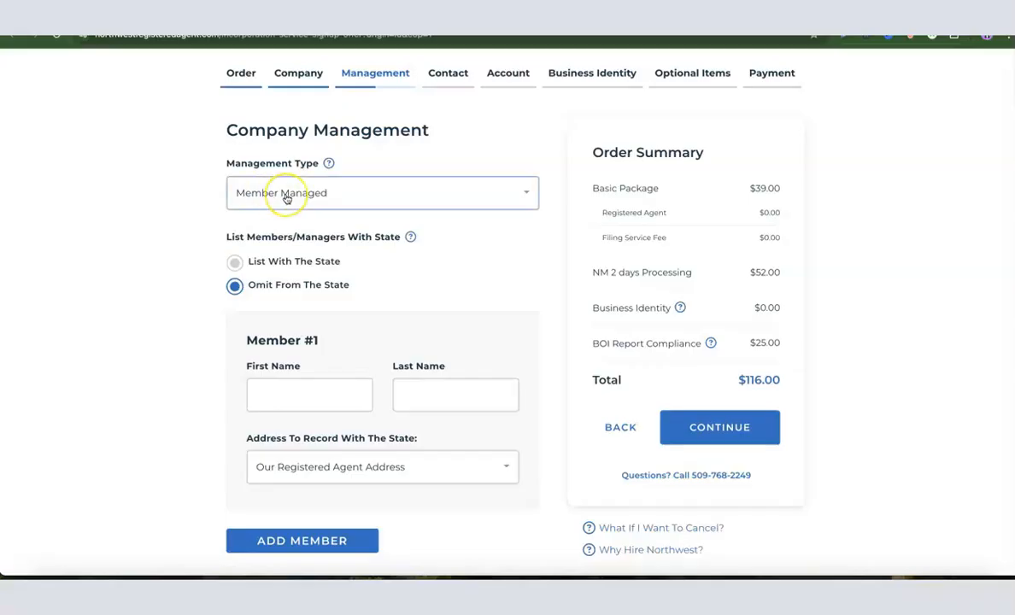
click(286, 197)
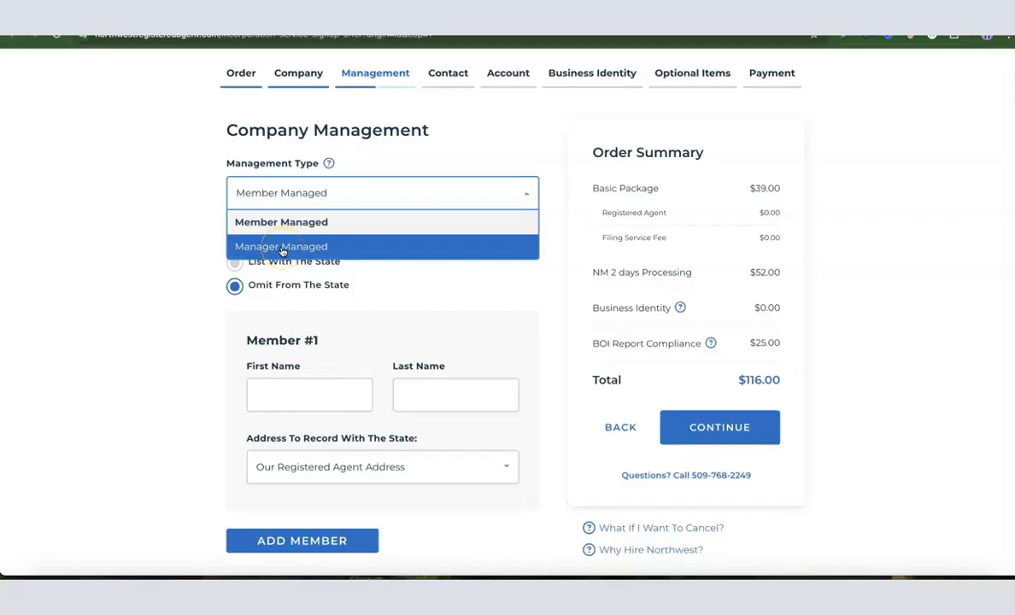
click(267, 222)
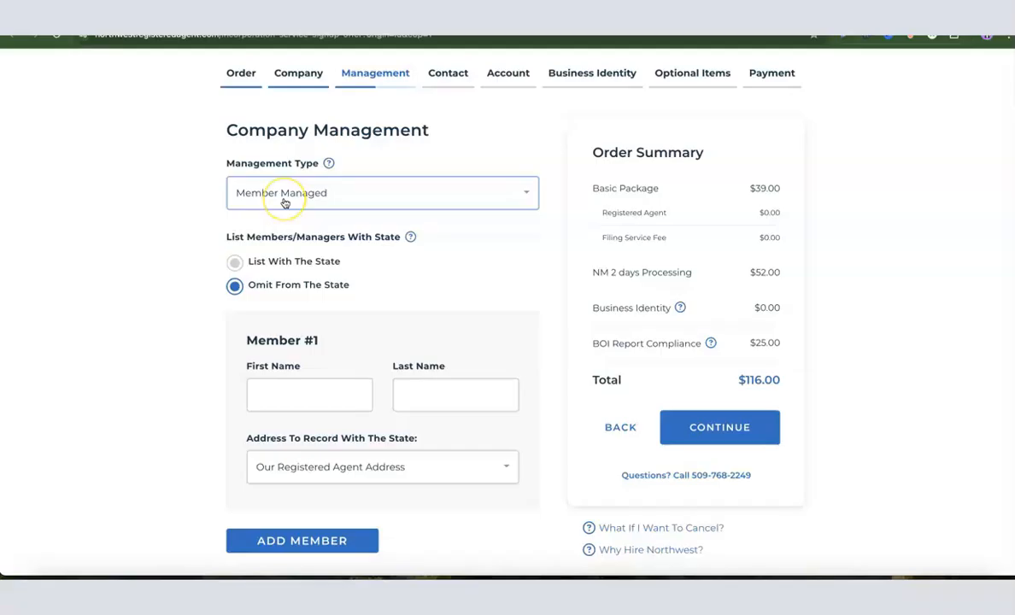
click(238, 286)
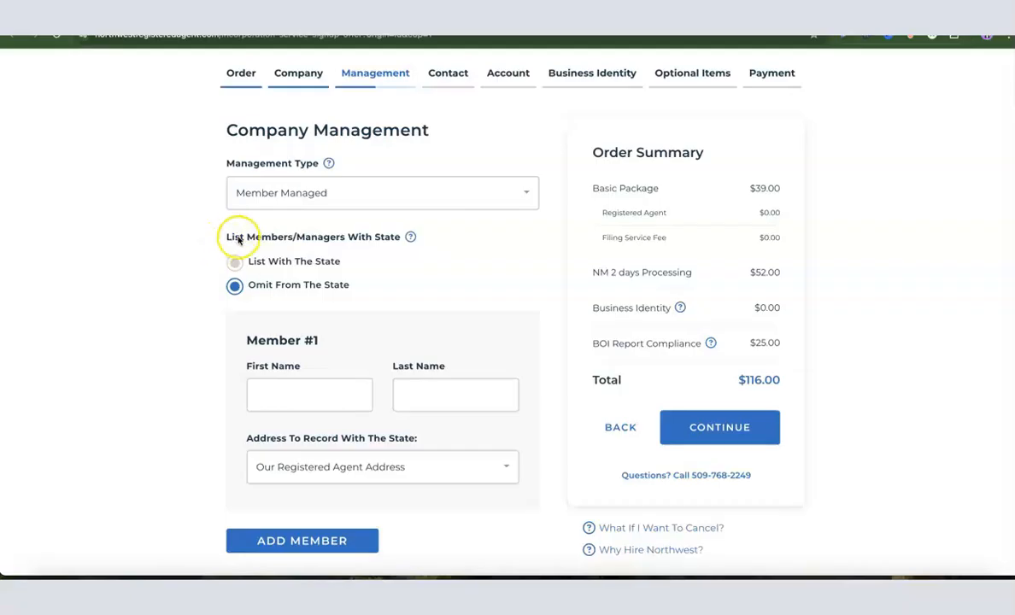
click(239, 285)
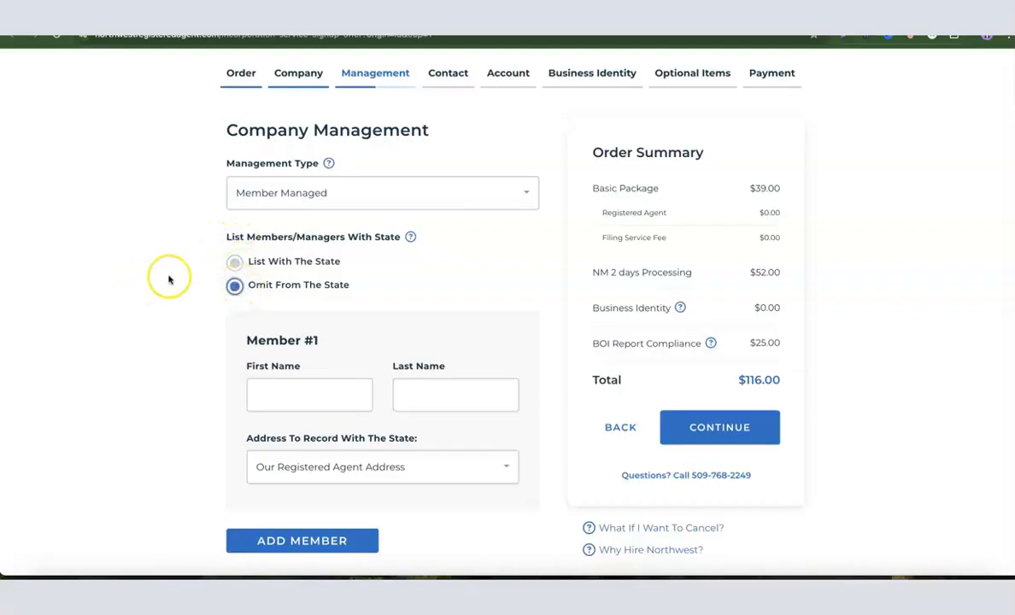
- Fill in member #1's first and last name, keeping the registered agent address as the address to record with the state
scroll(170, 283, down, 1)
click(284, 387)
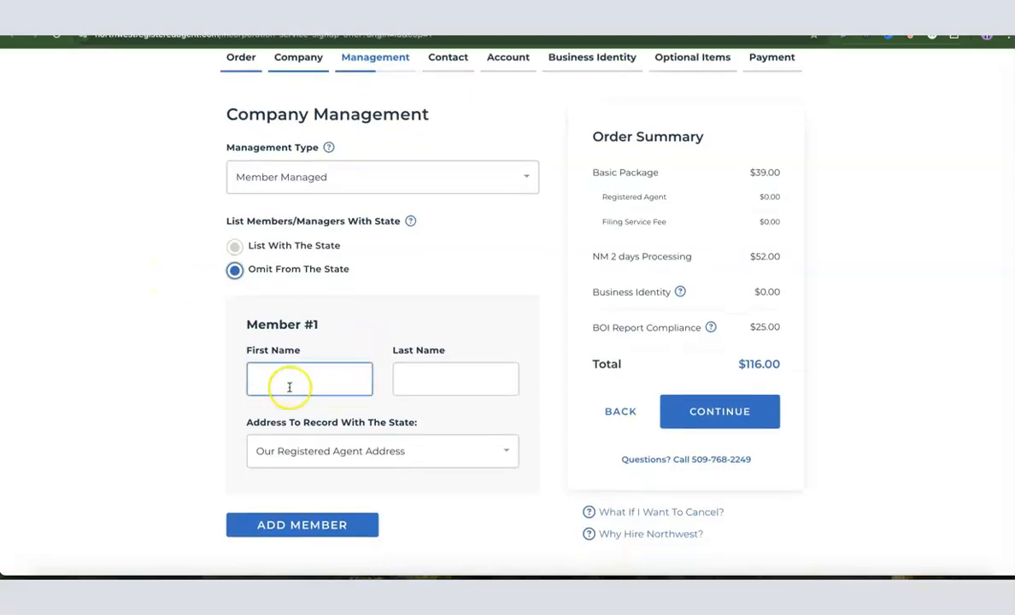
click(469, 380)
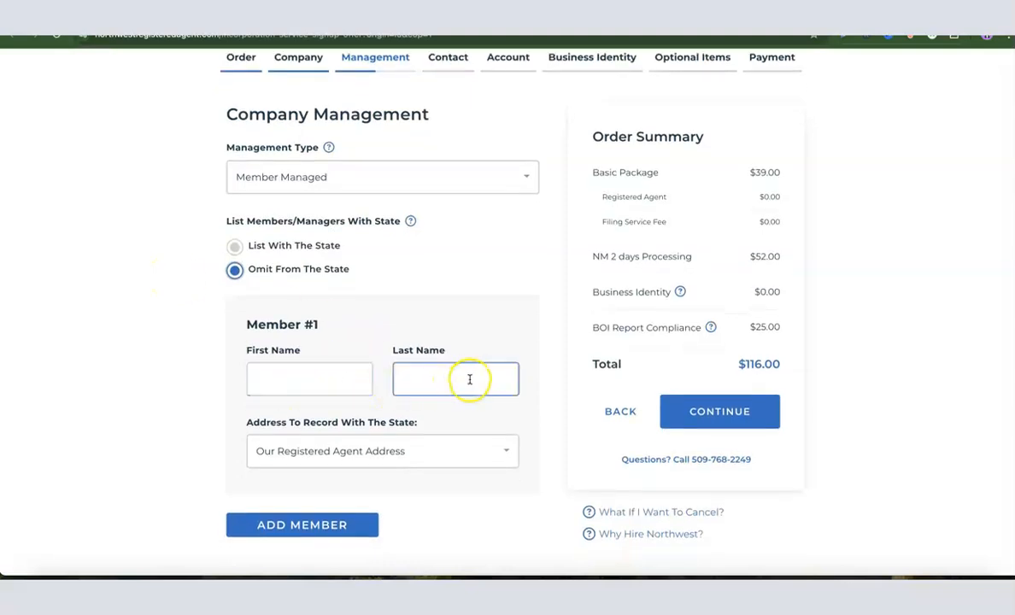
click(292, 390)
click(453, 387)
scroll(442, 388, down, 1)
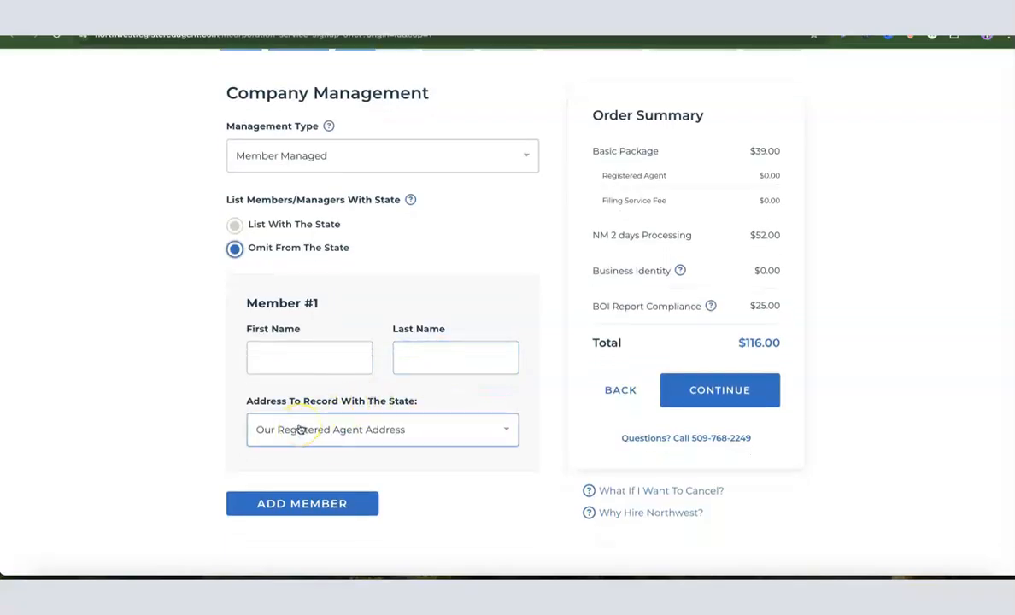
click(317, 435)
click(328, 367)
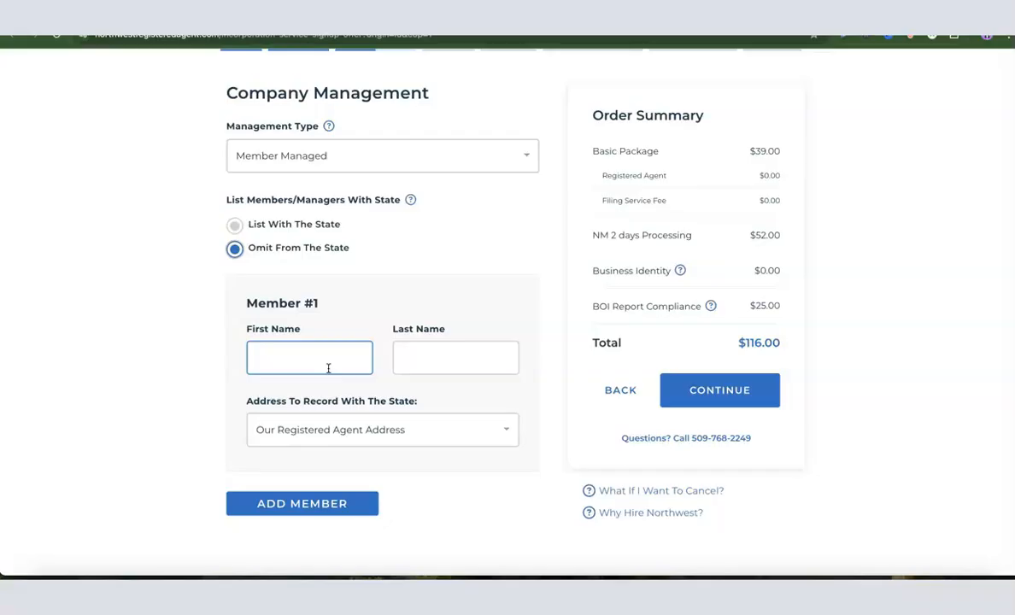
click(333, 444)
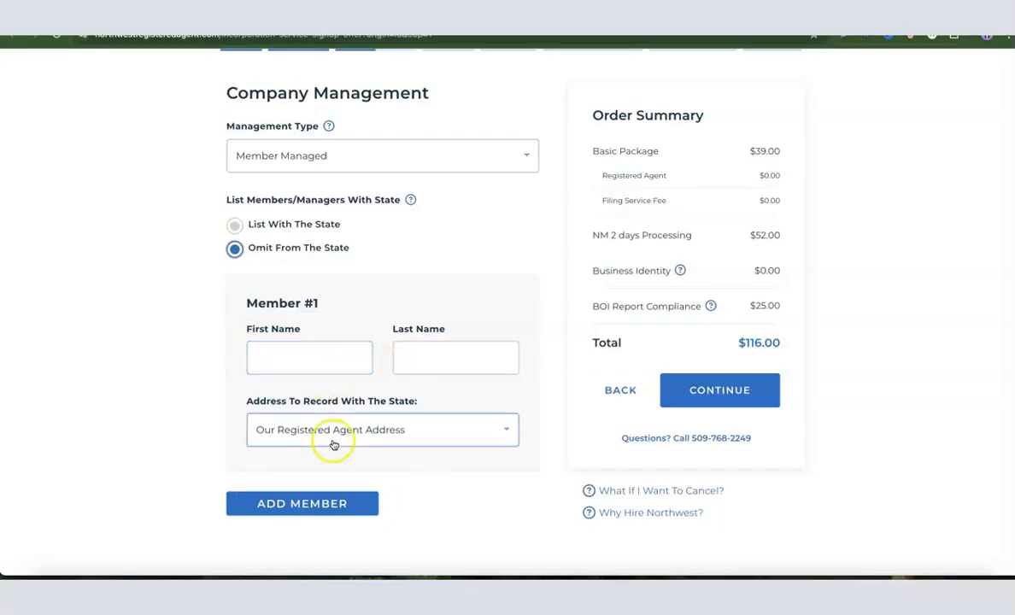
scroll(367, 432, down, 1)
scroll(366, 432, down, 2)
scroll(366, 432, up, 4)
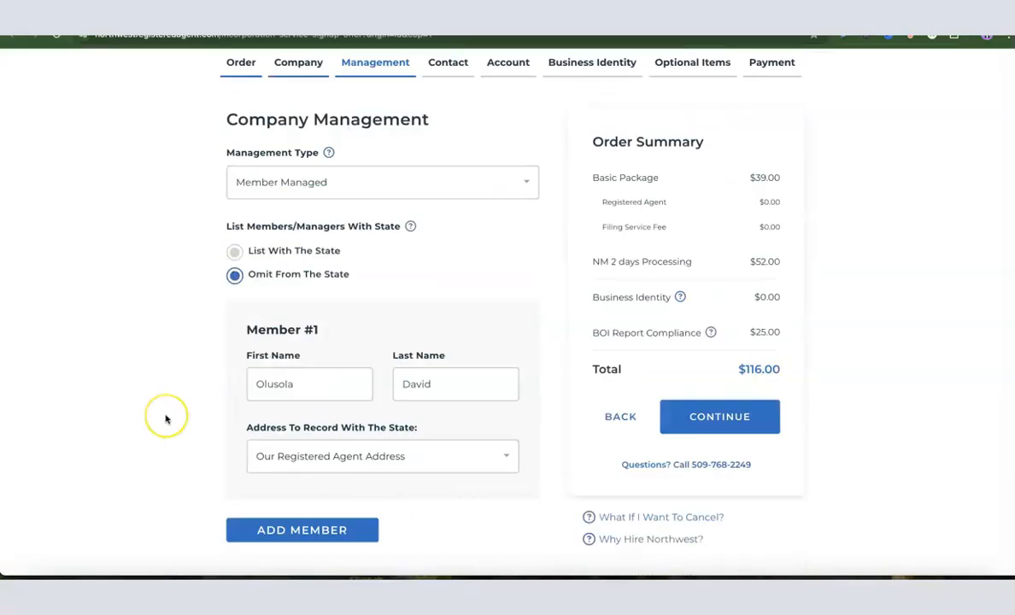
scroll(171, 412, down, 1)
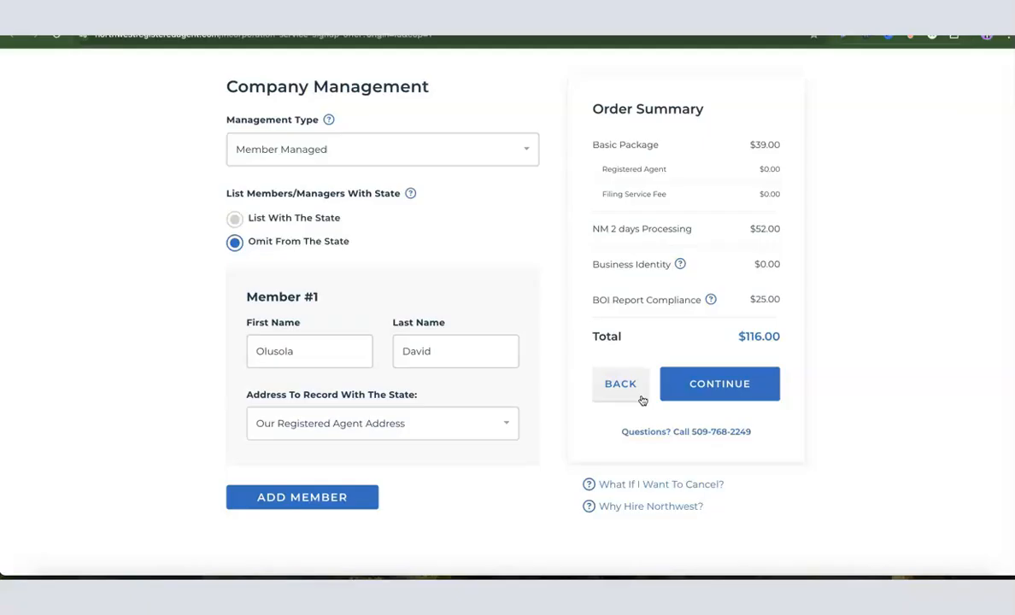
click(504, 421)
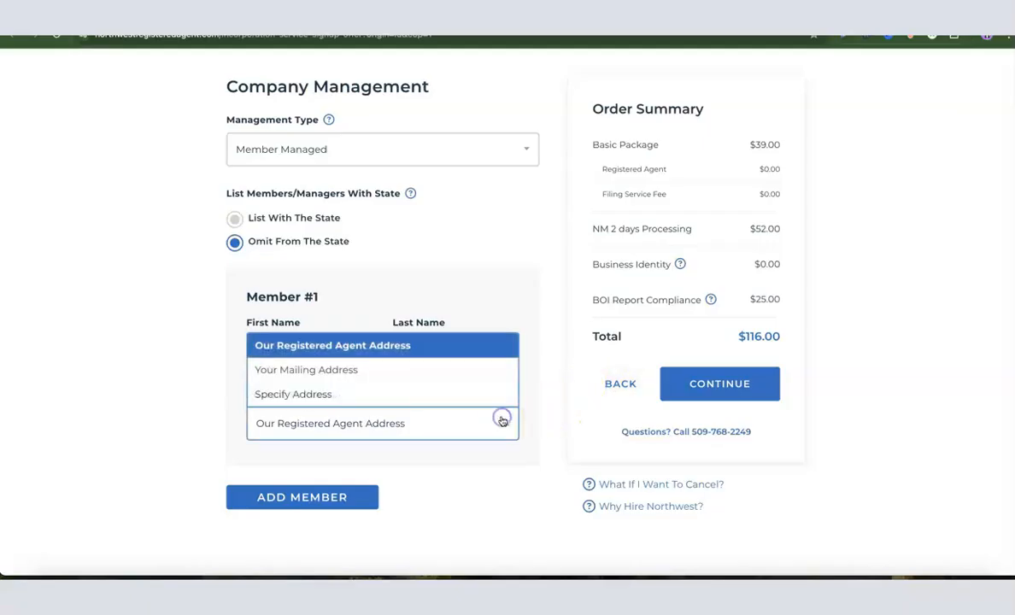
click(331, 397)
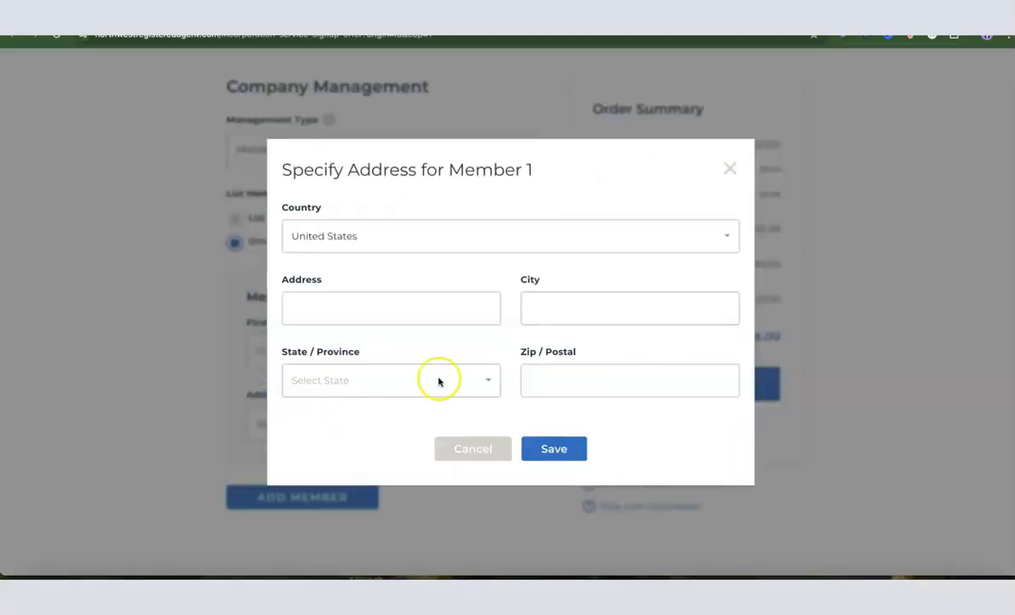
click(479, 305)
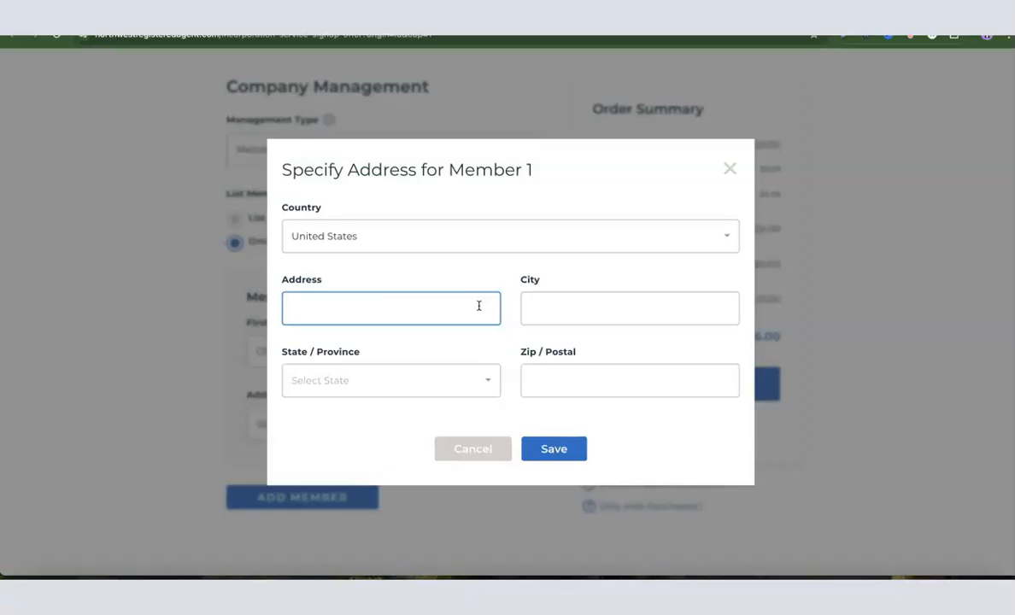
click(728, 170)
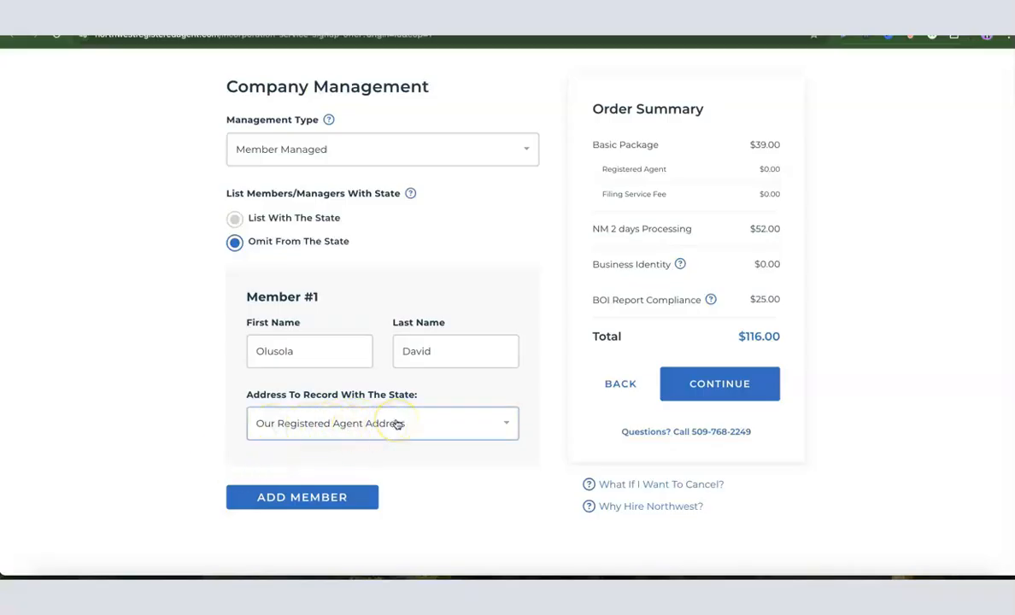
- Keep the registered agent address for member #1 and continue to the contact details
scroll(782, 337, up, 1)
scroll(754, 313, down, 1)
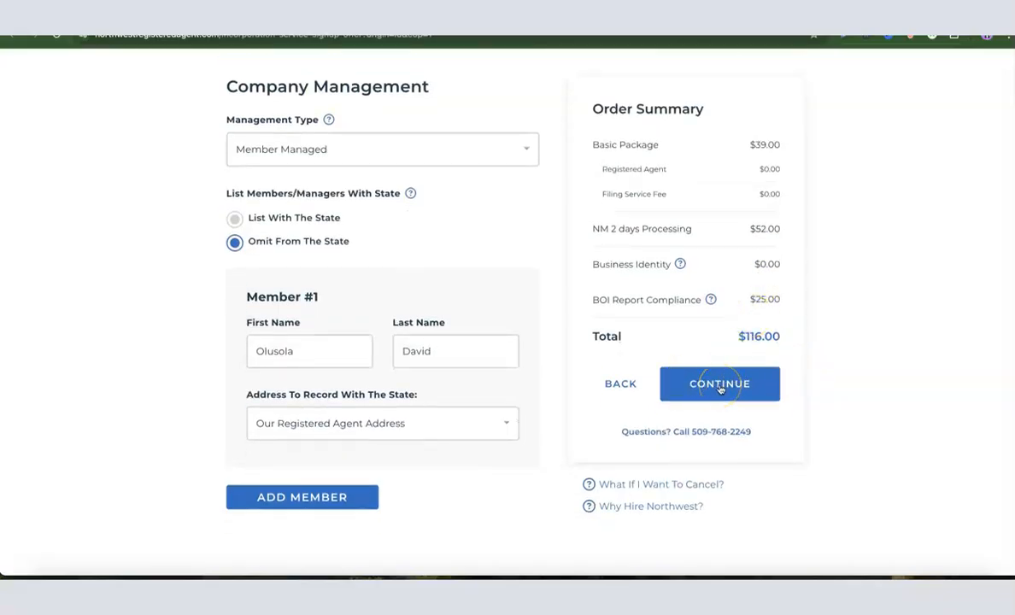
click(720, 385)
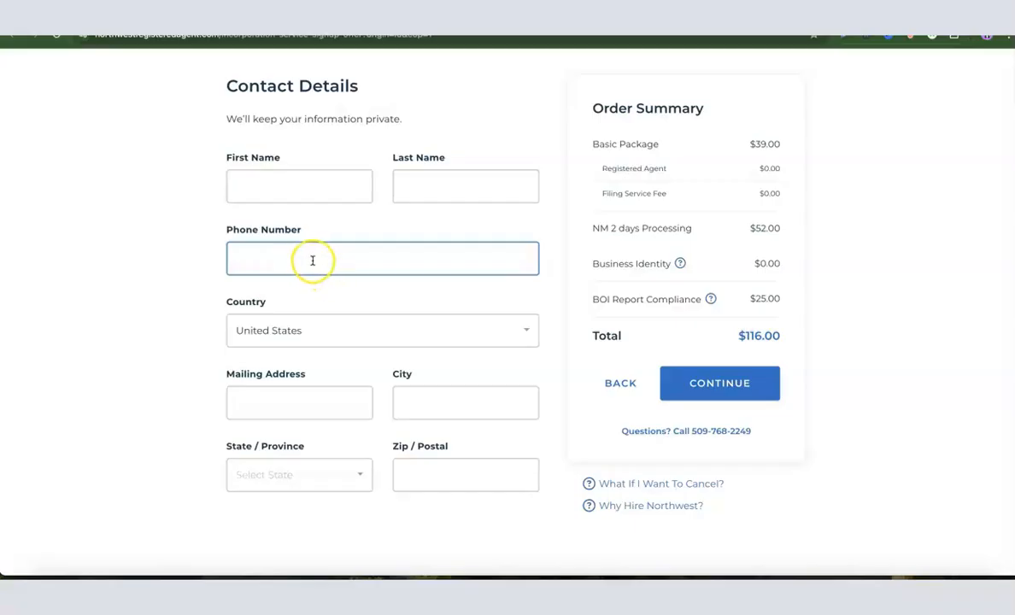
- Go through the country, mailing address, city, state and postal code fields of the contact details and continue to account setup
click(274, 339)
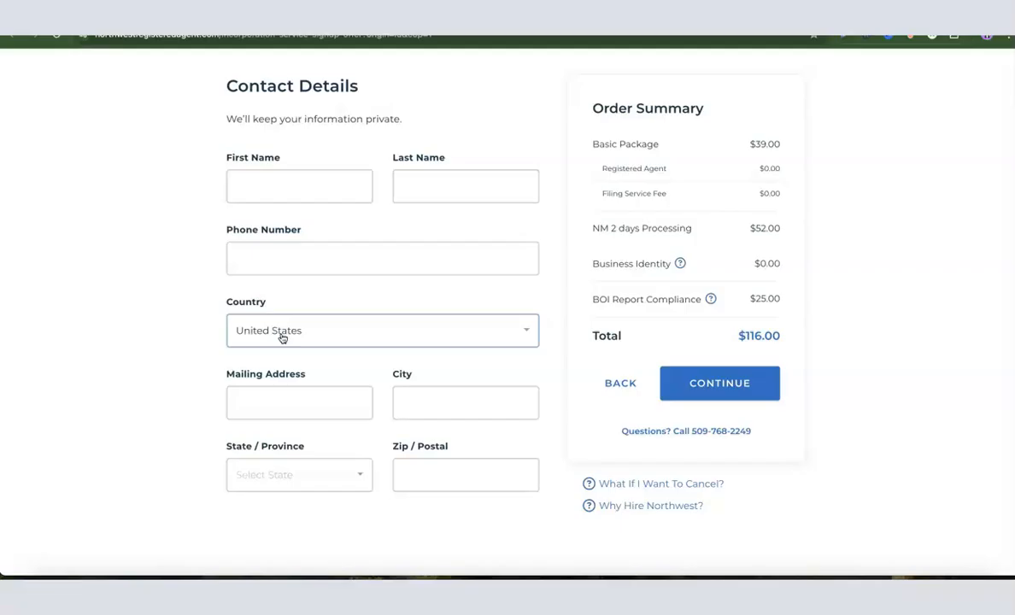
click(267, 410)
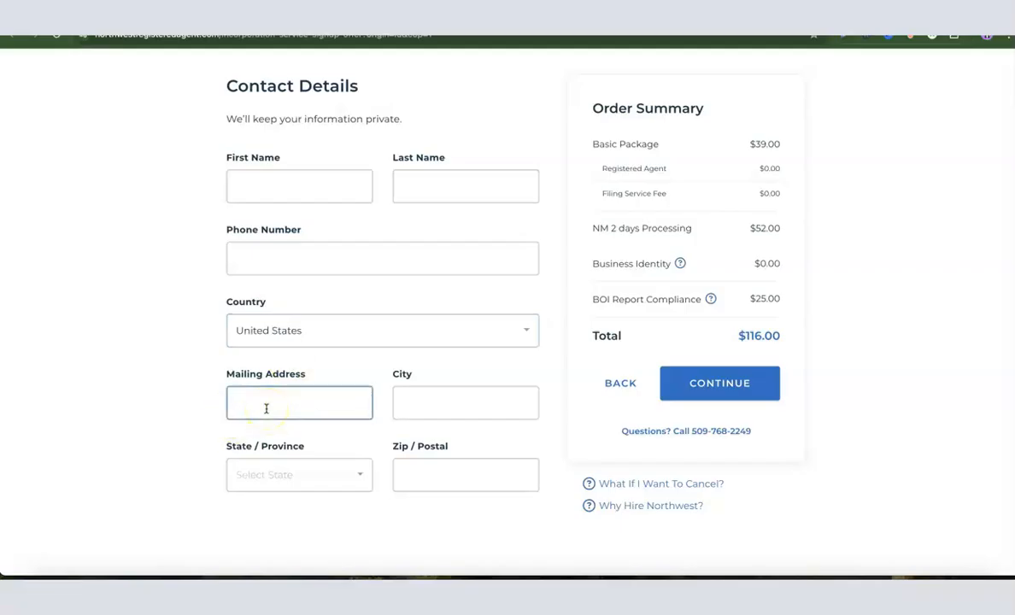
click(435, 415)
click(301, 483)
click(438, 481)
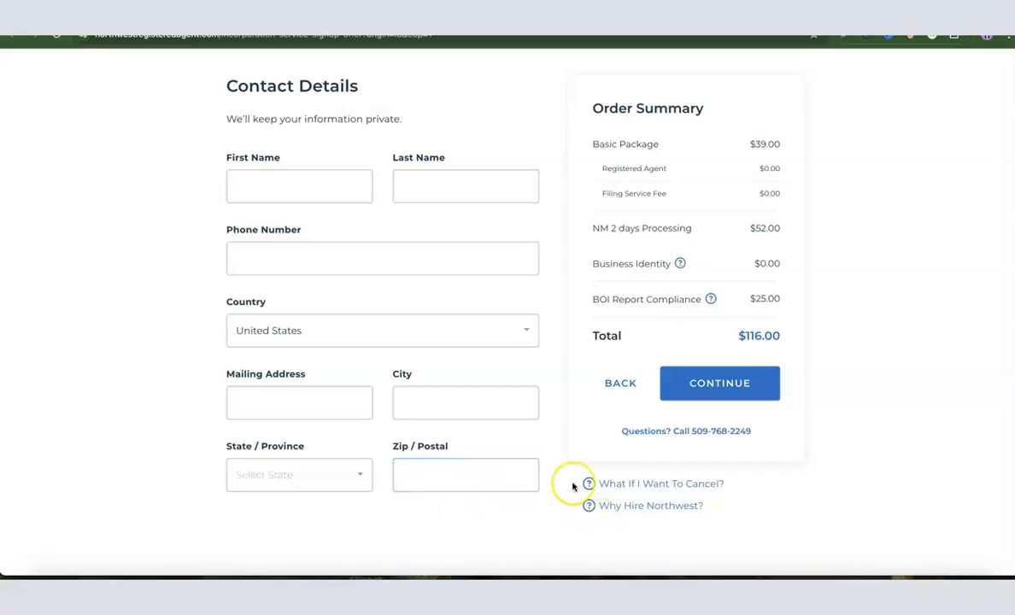
click(725, 389)
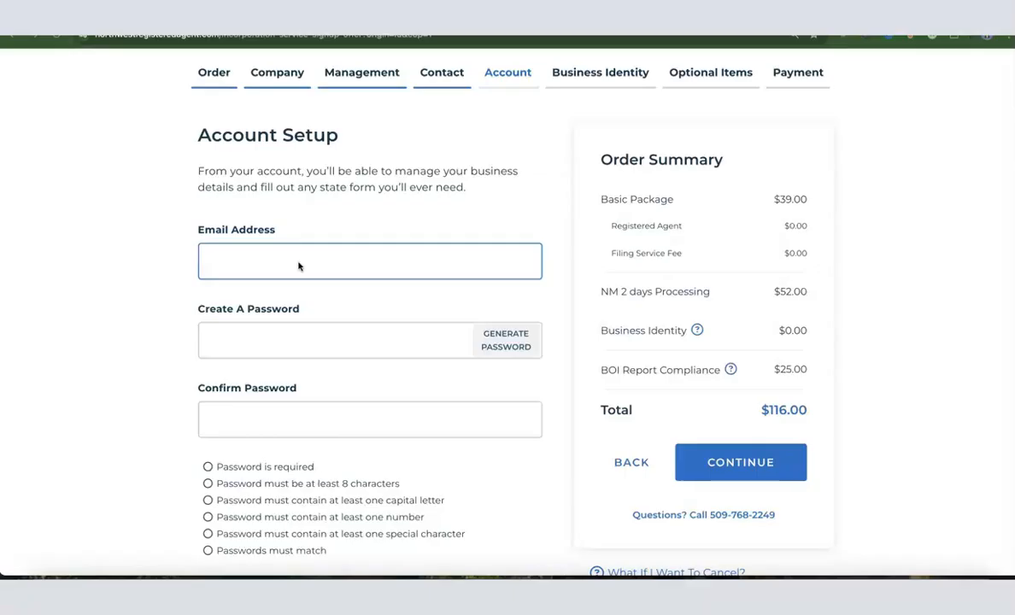
- Fill in the account's email address and generate a password for the password and confirmation fields
click(237, 263)
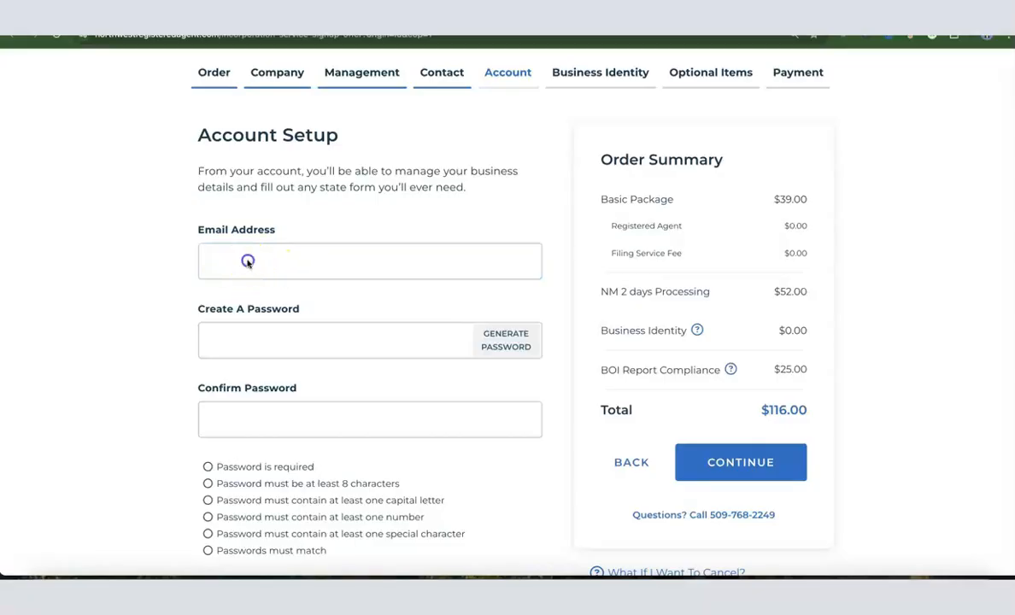
key(ctrl+v)
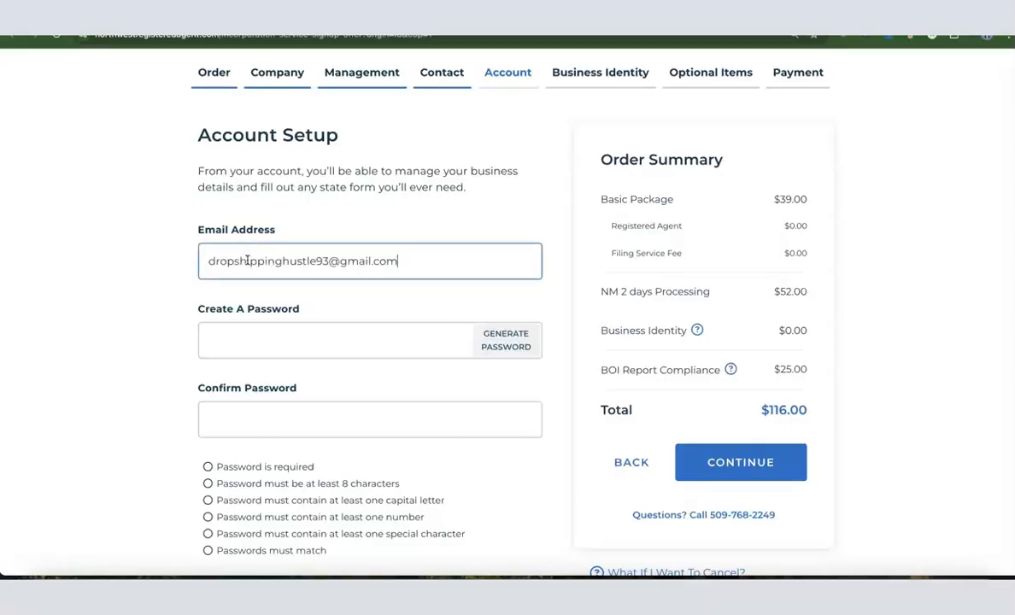
click(256, 348)
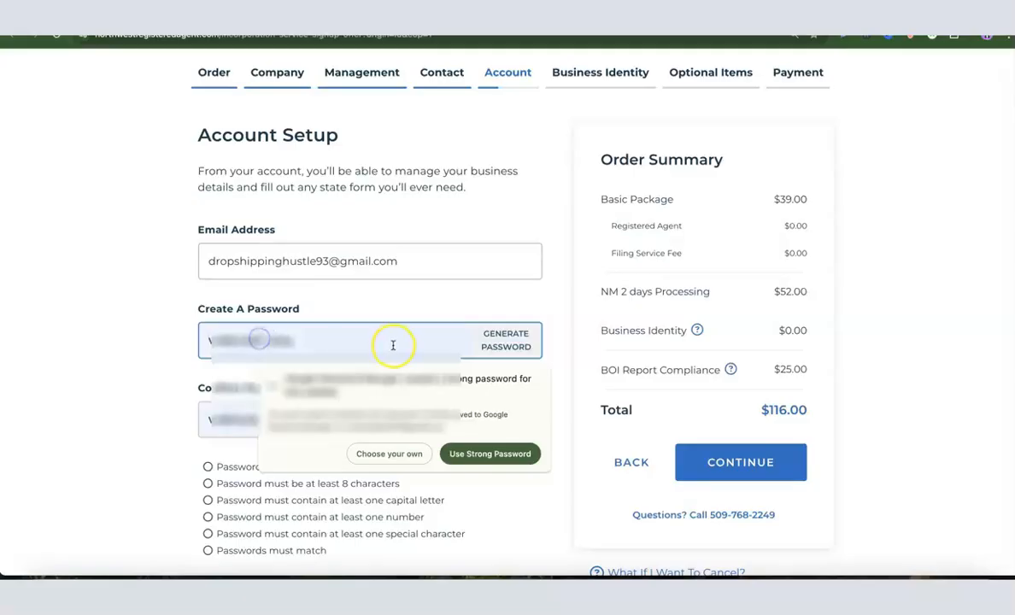
click(498, 350)
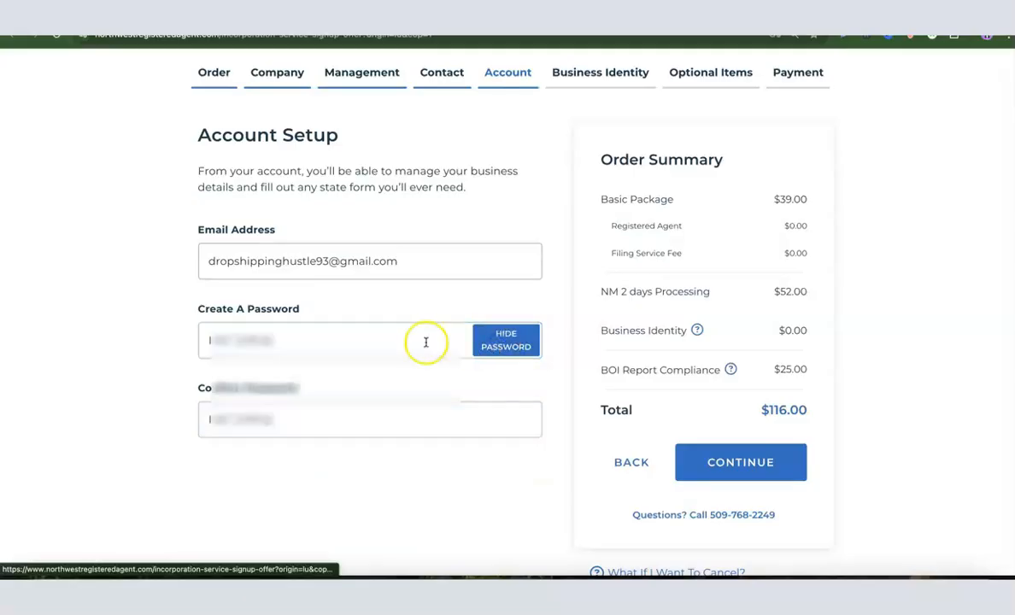
- Copy the generated account password and continue to the business identity section
scroll(181, 310, down, 1)
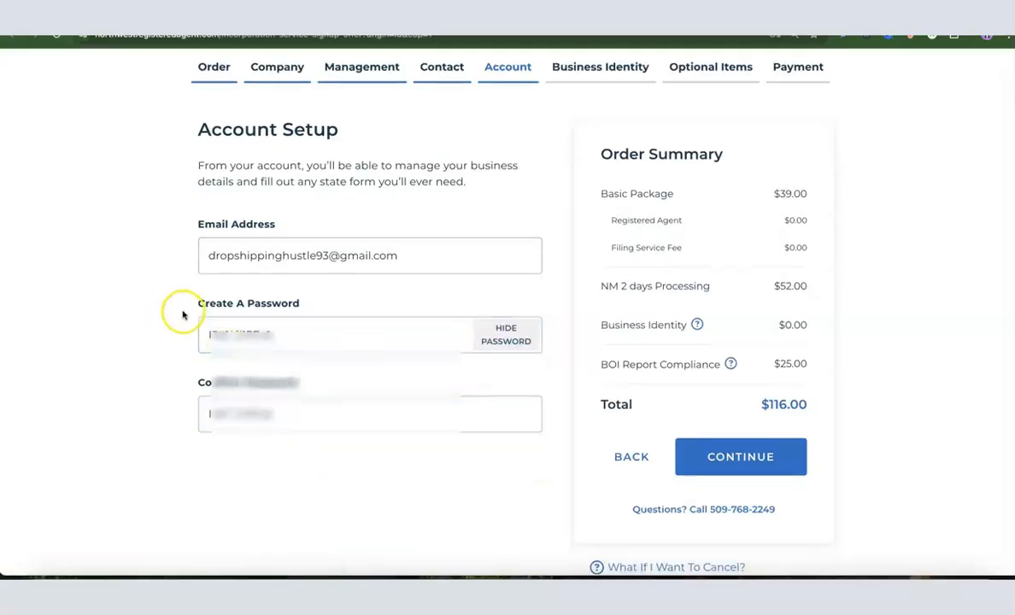
right_click(331, 339)
click(346, 289)
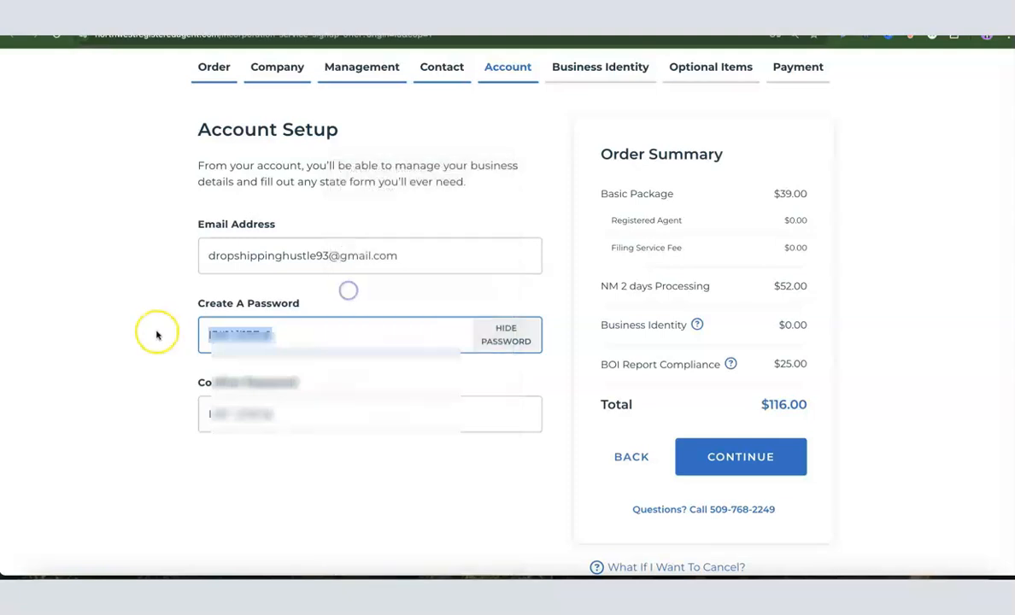
click(153, 332)
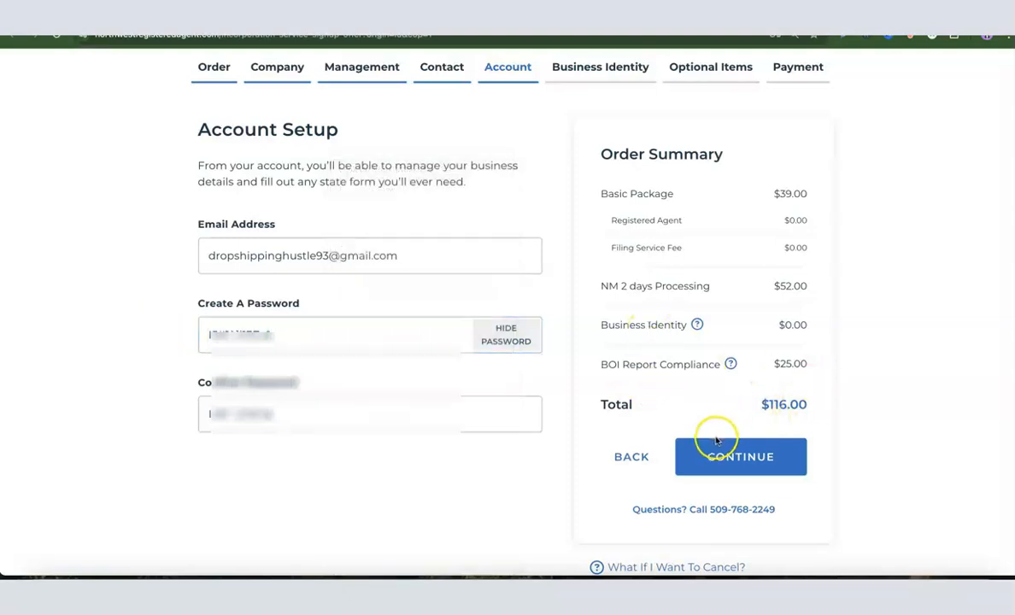
click(740, 455)
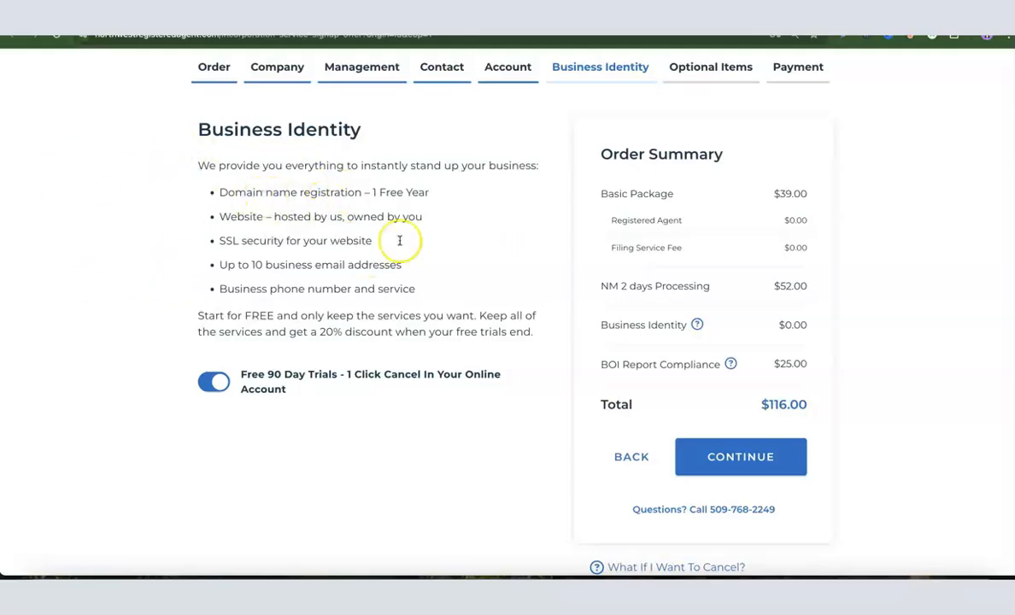
- Turn off the free 90-day trials, leave all business identity options disabled and continue to the optional items
click(221, 383)
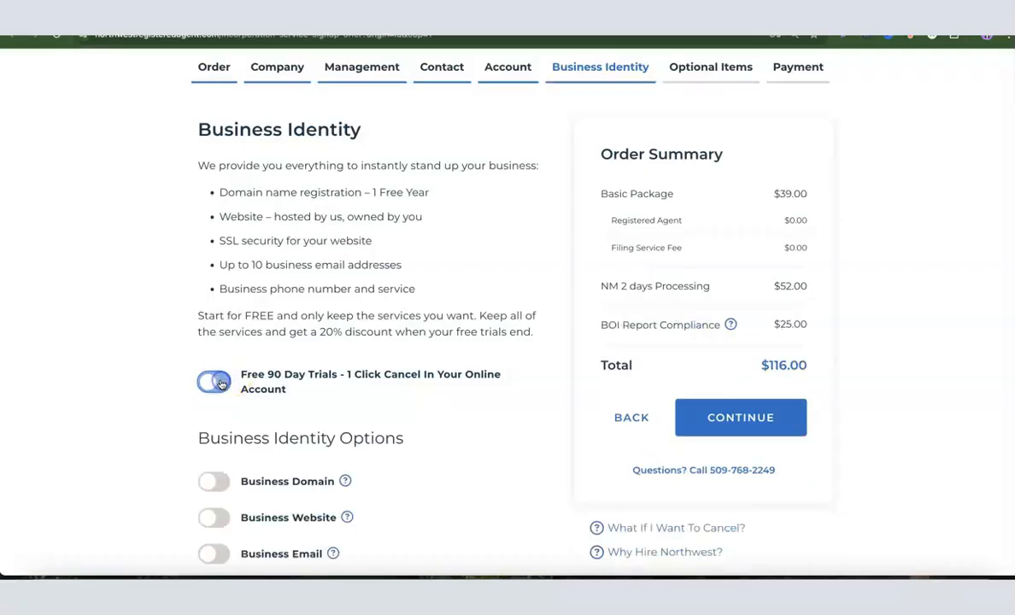
scroll(409, 288, down, 1)
scroll(369, 272, down, 3)
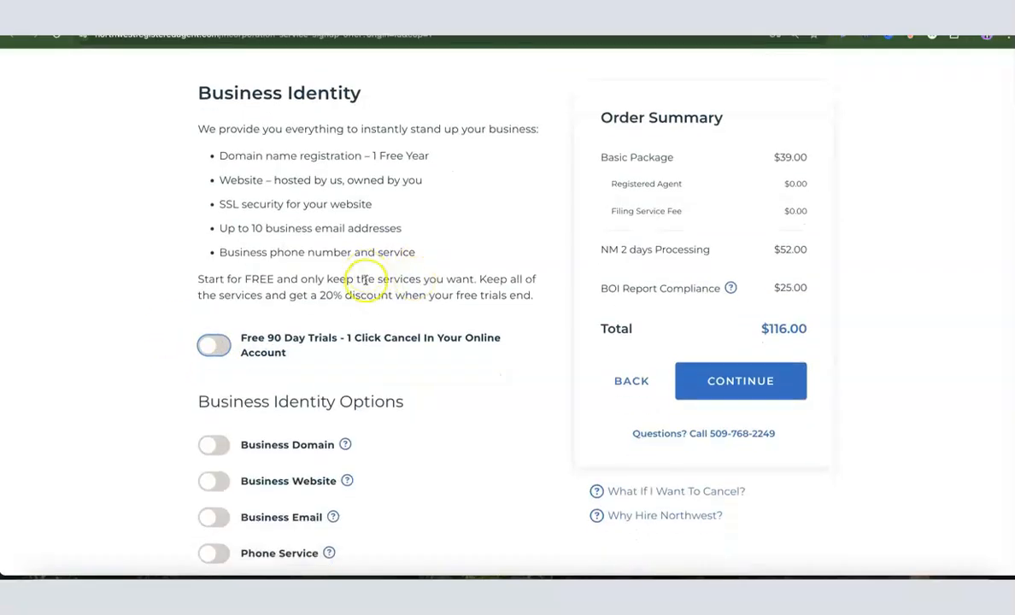
scroll(332, 205, up, 3)
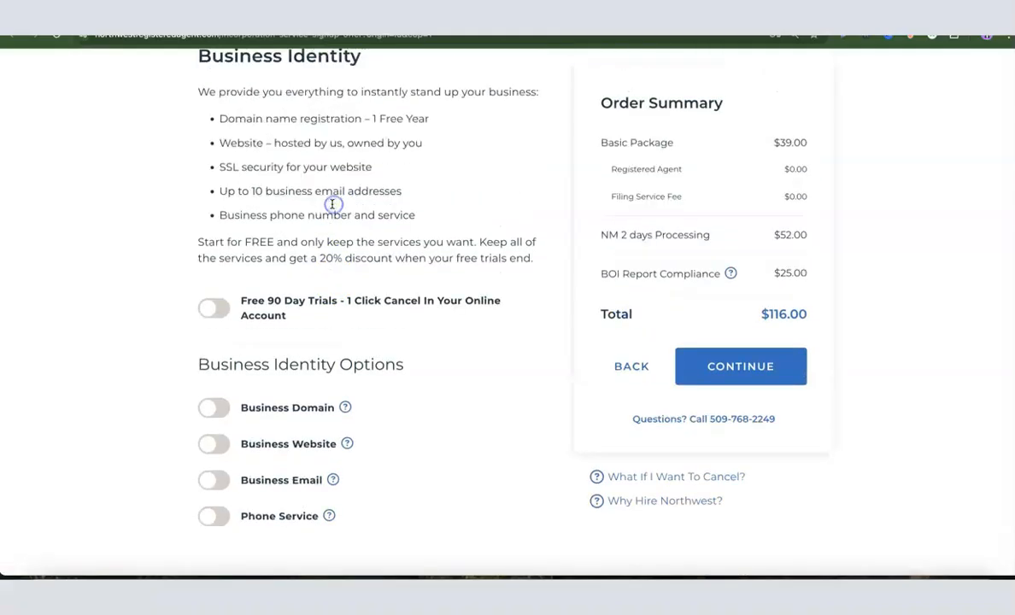
scroll(317, 208, down, 4)
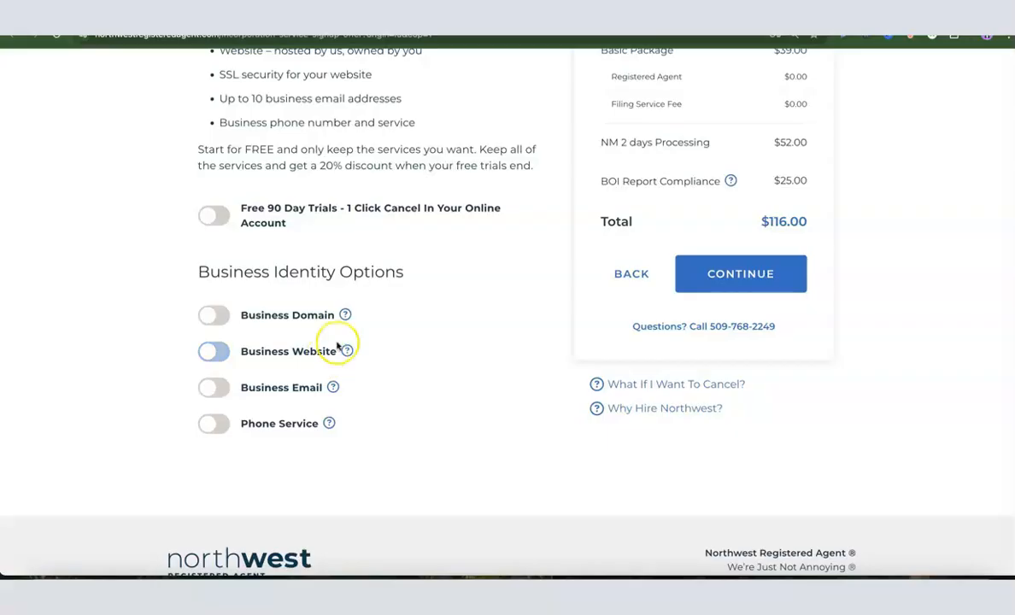
scroll(290, 329, up, 1)
scroll(291, 333, up, 3)
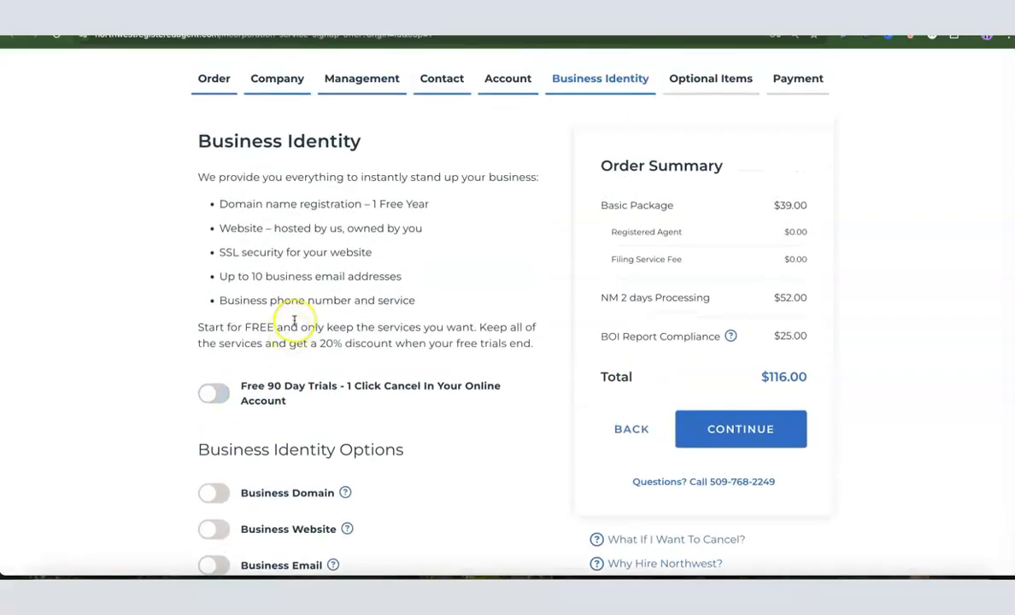
scroll(293, 325, down, 1)
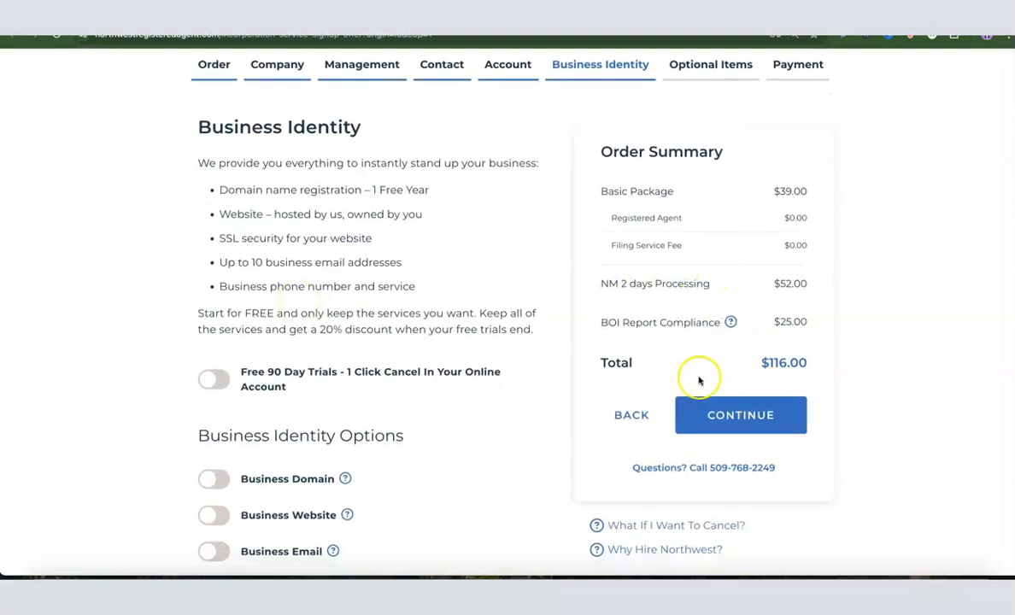
click(741, 417)
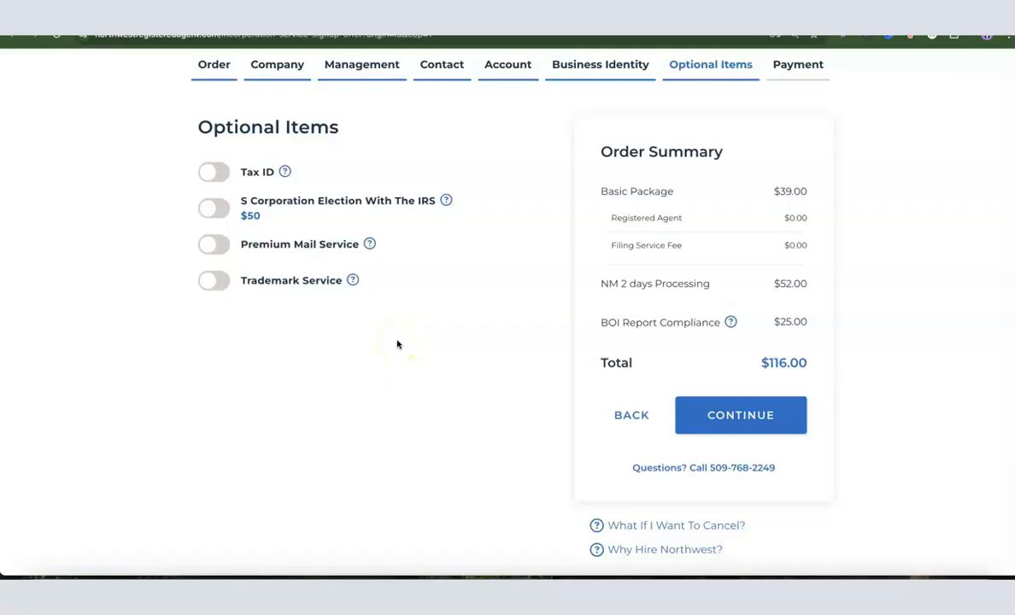
- Add the Tax ID service with the $200 "Do NOT Have Social Security Number" option and continue to payment
scroll(397, 345, up, 1)
click(209, 209)
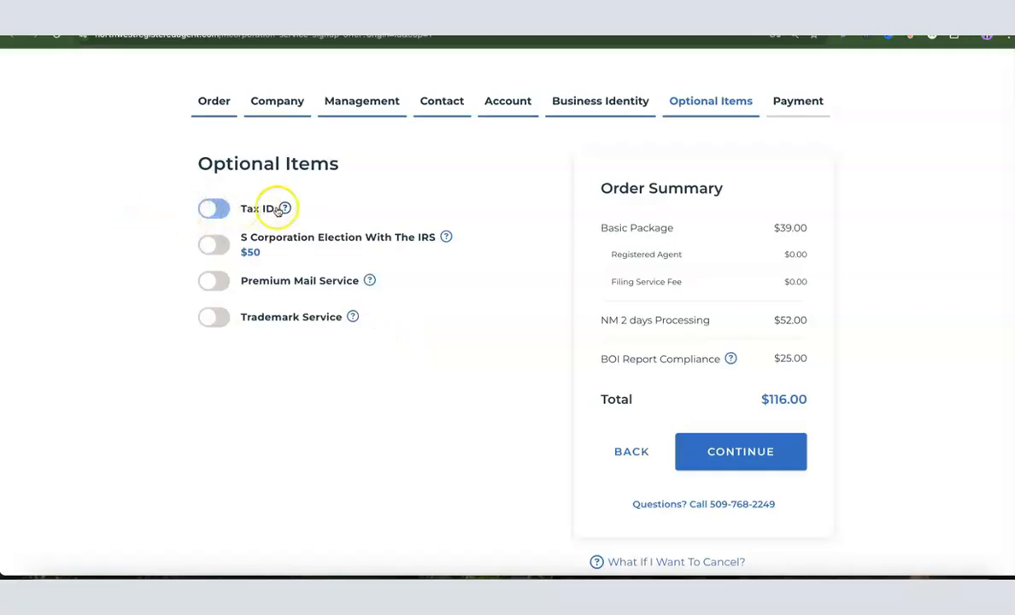
click(211, 209)
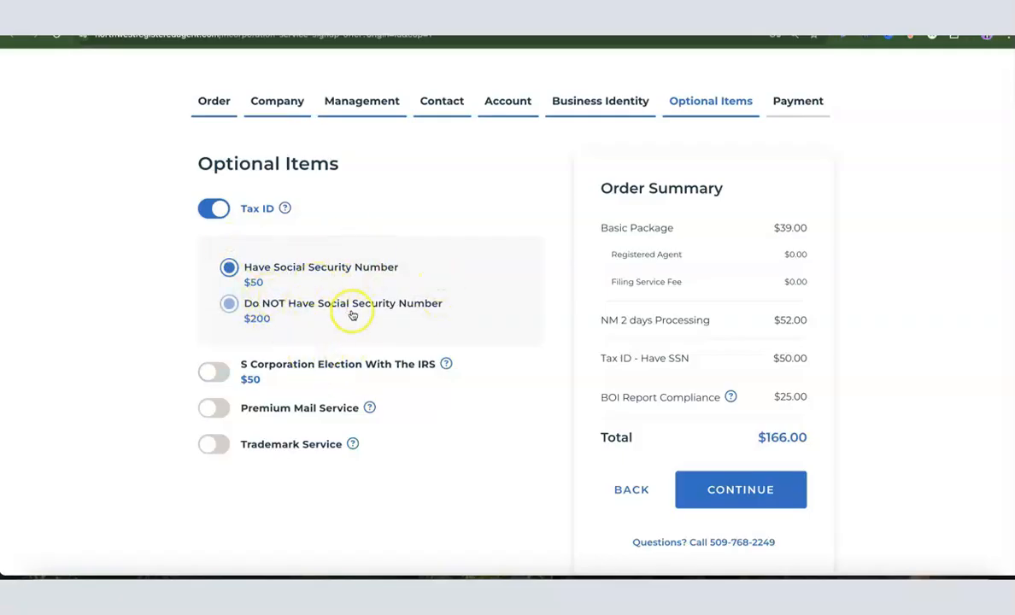
click(337, 254)
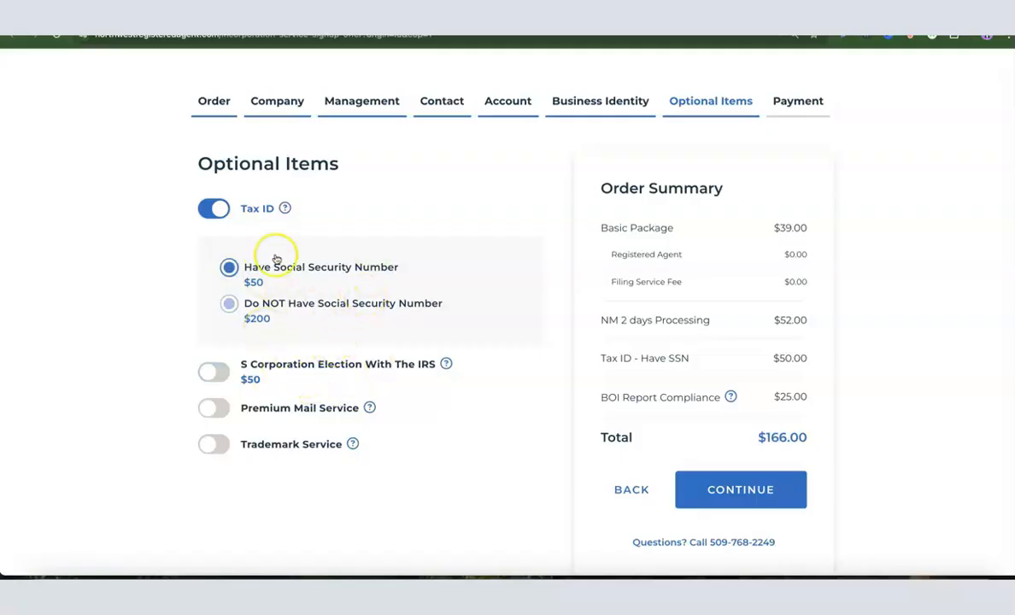
click(228, 303)
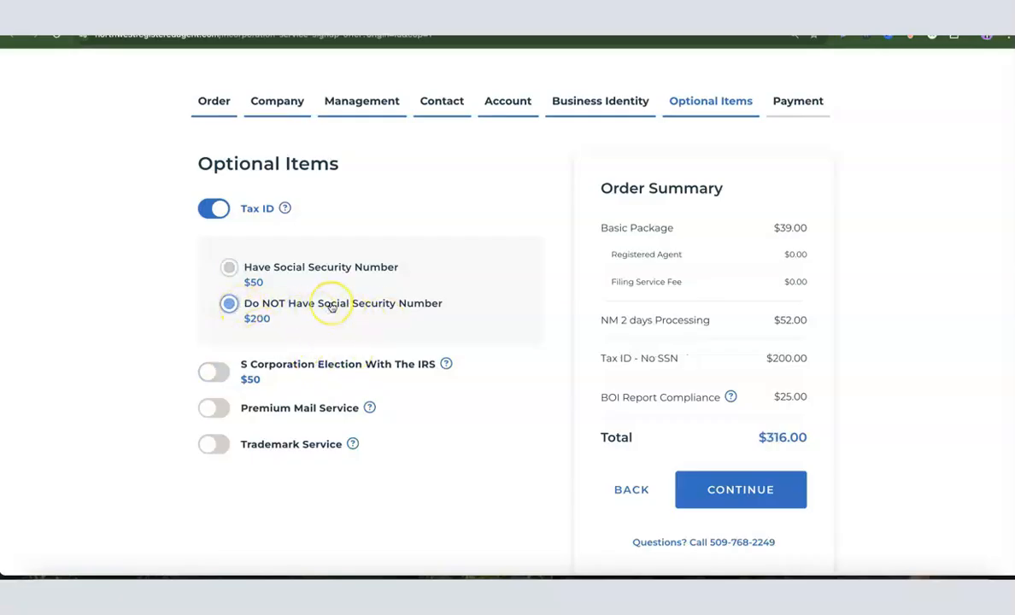
scroll(332, 308, down, 1)
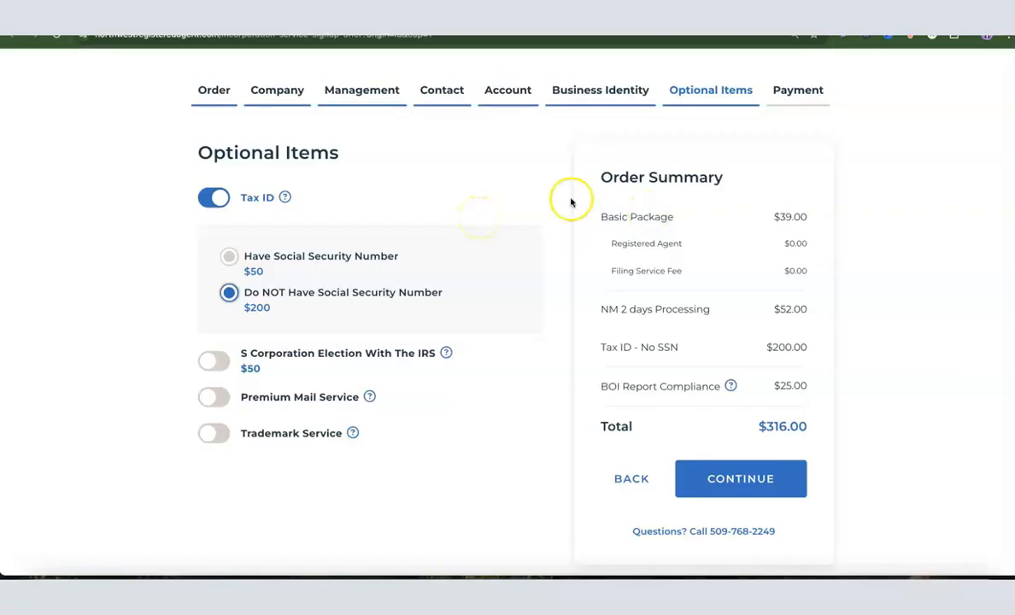
click(748, 485)
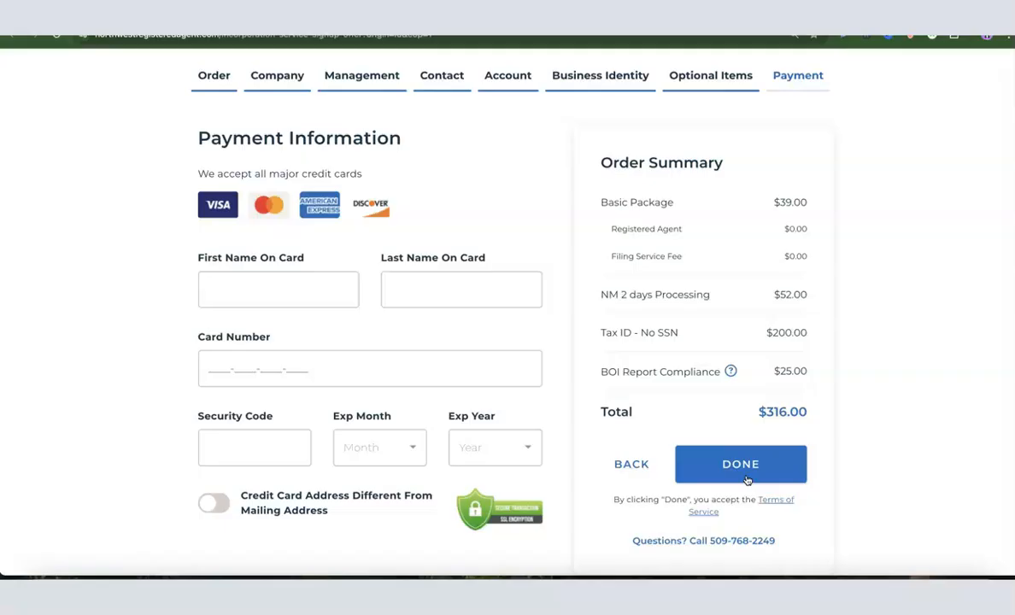
- Examine the cardholder name, card number and security code fields of the payment form
click(249, 283)
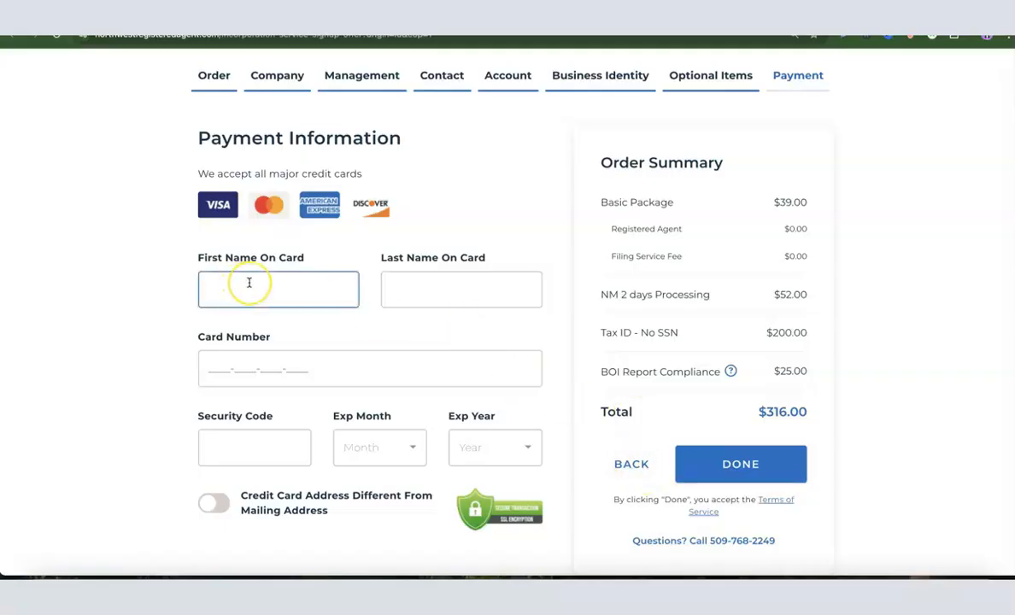
click(406, 298)
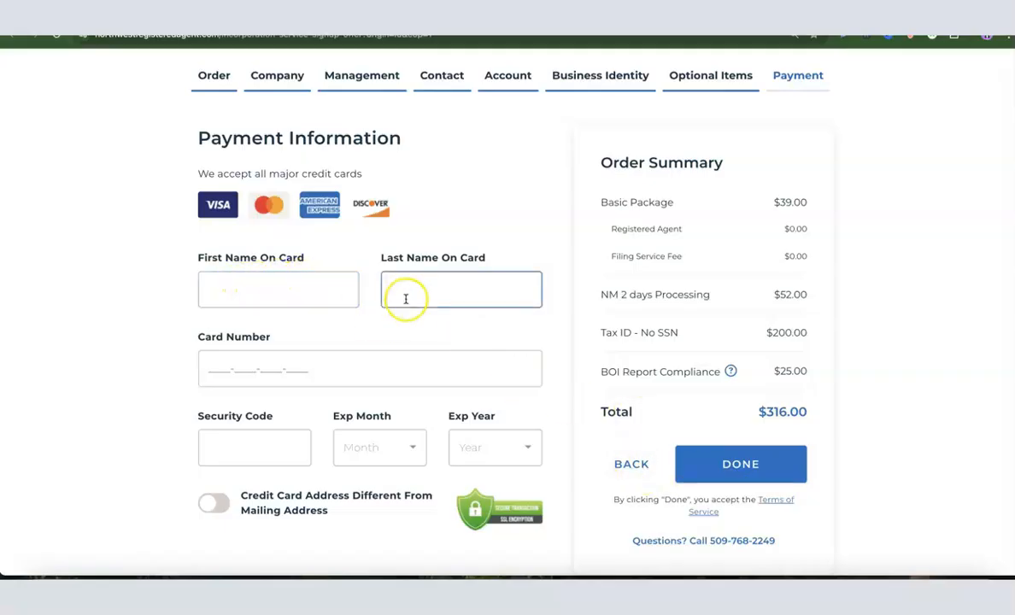
click(253, 375)
click(236, 441)
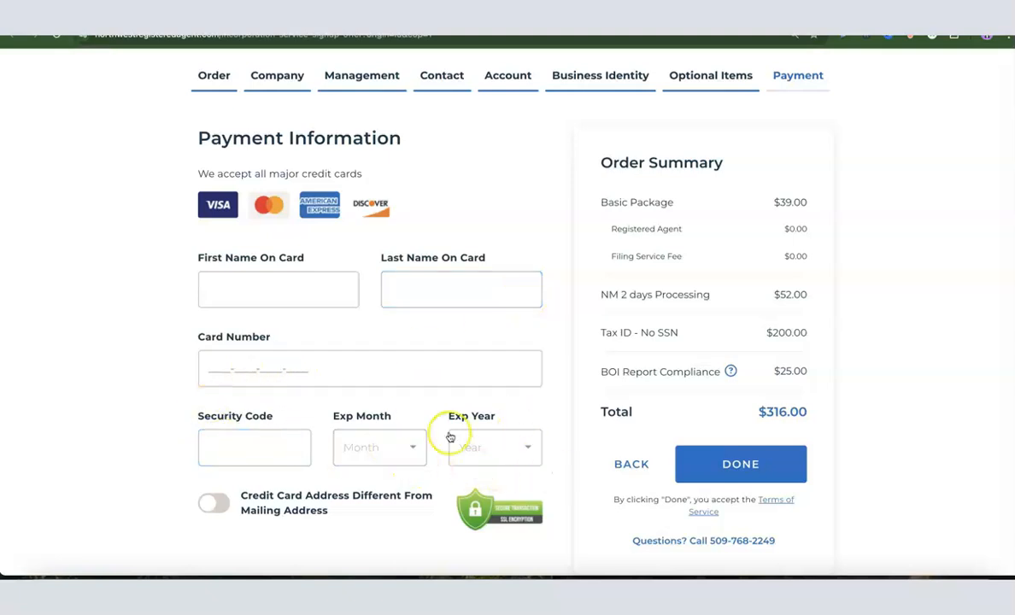
click(421, 378)
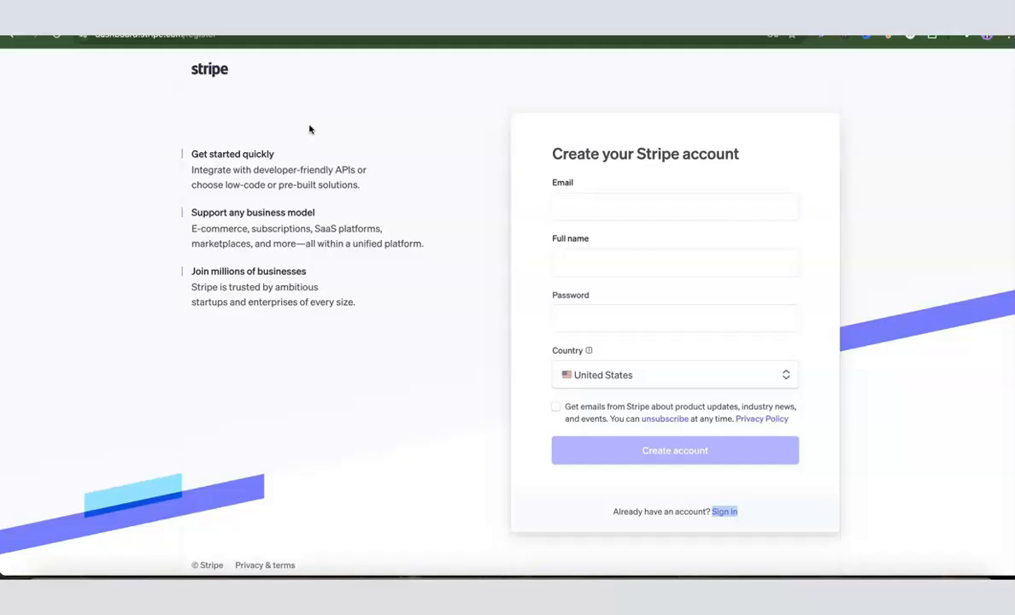
- Switch to Stripe, skip the new-user registration form and sign in to the existing account with the saved credentials
click(569, 205)
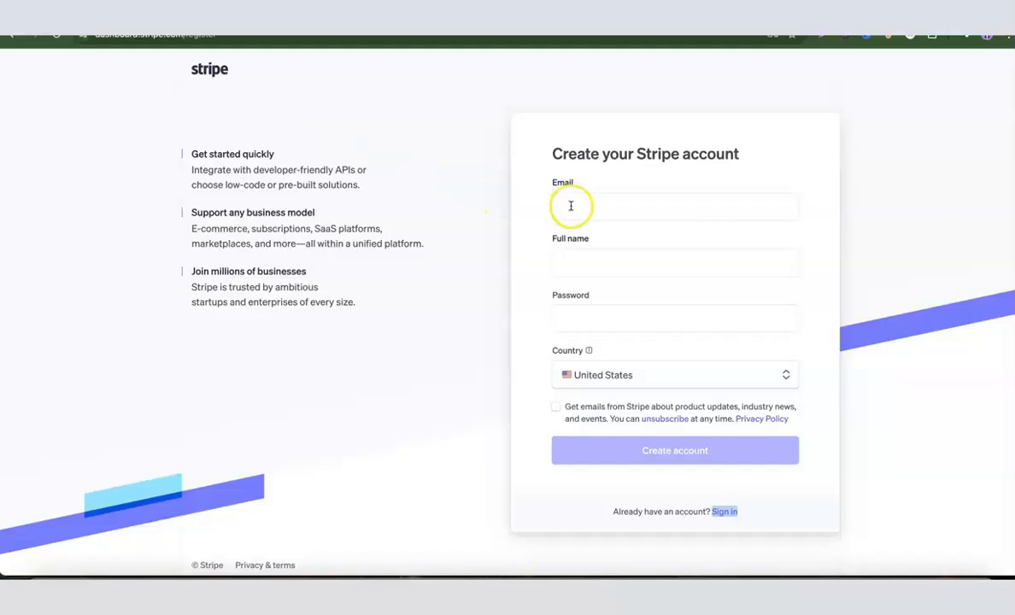
click(575, 258)
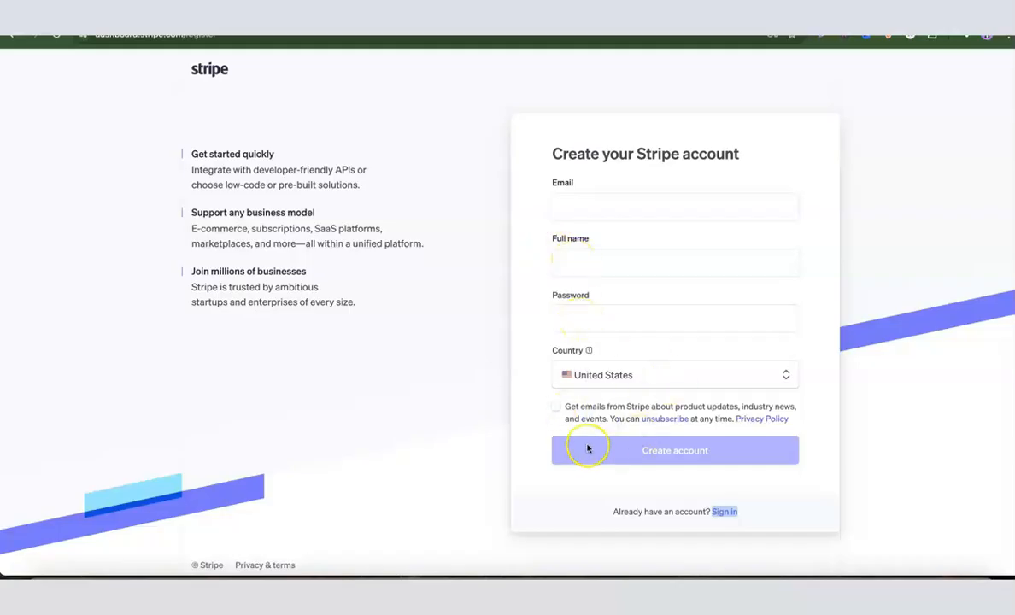
click(671, 457)
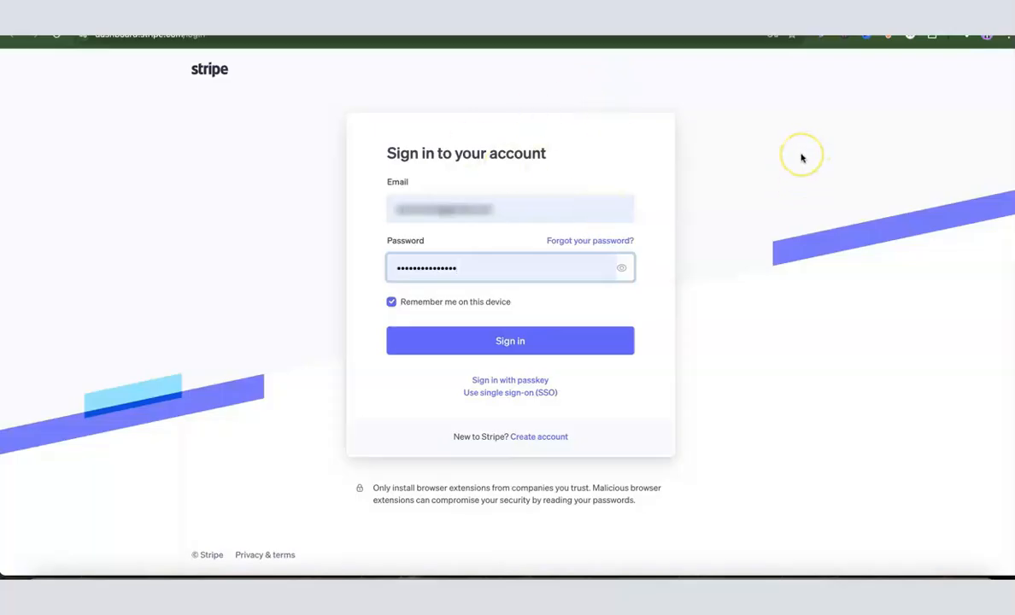
click(504, 343)
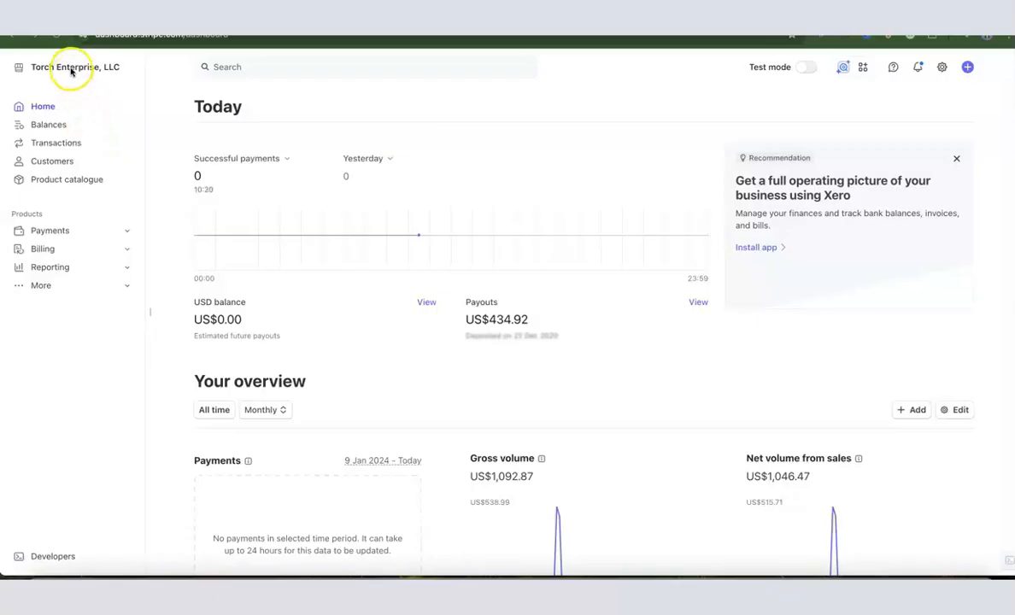
- Create a new Stripe account named Dropshipping Hustle with United States as the country of operation
click(104, 67)
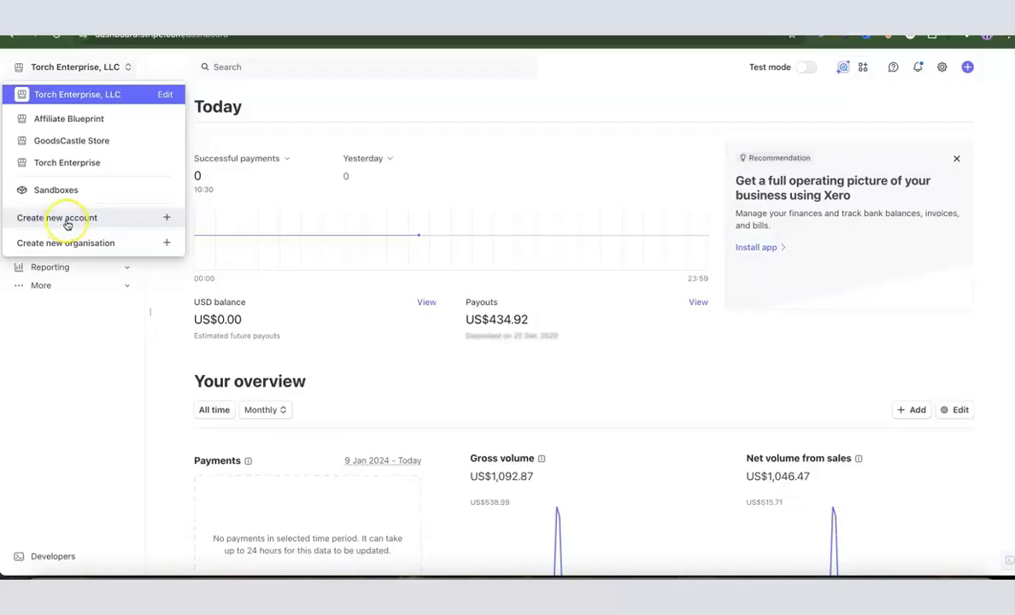
click(53, 219)
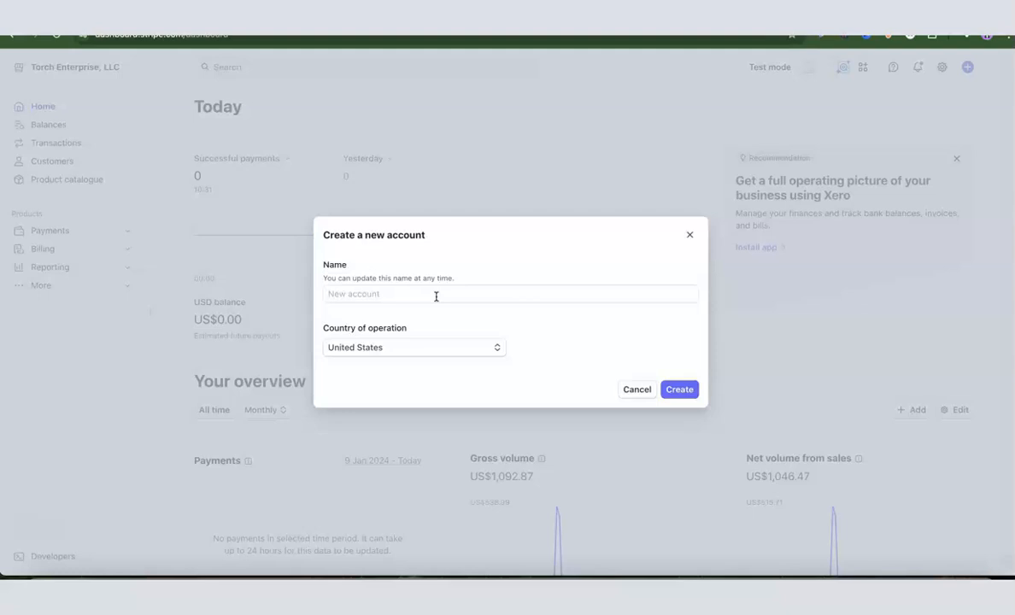
click(436, 296)
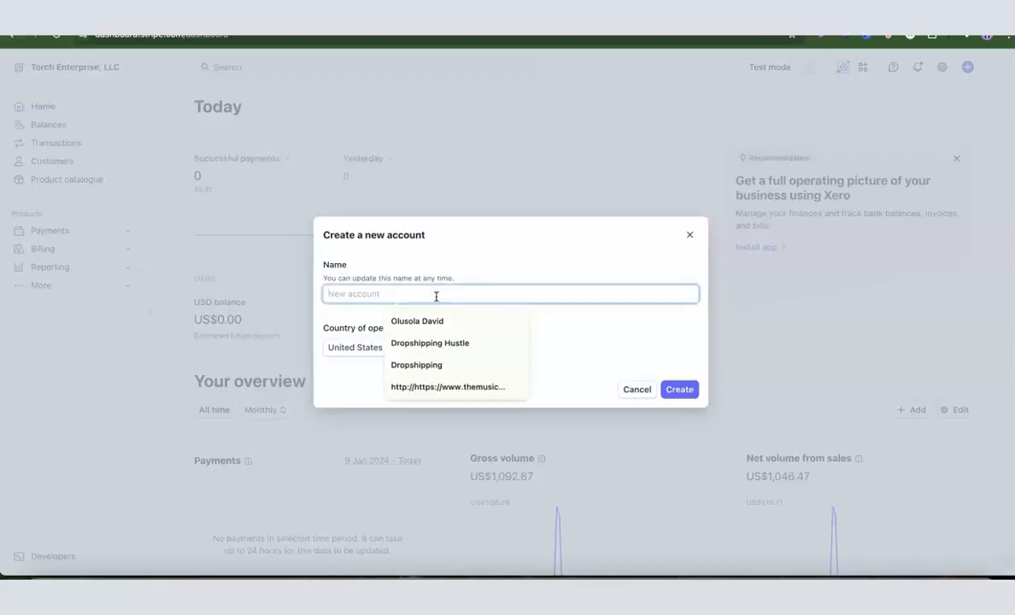
click(433, 343)
click(626, 323)
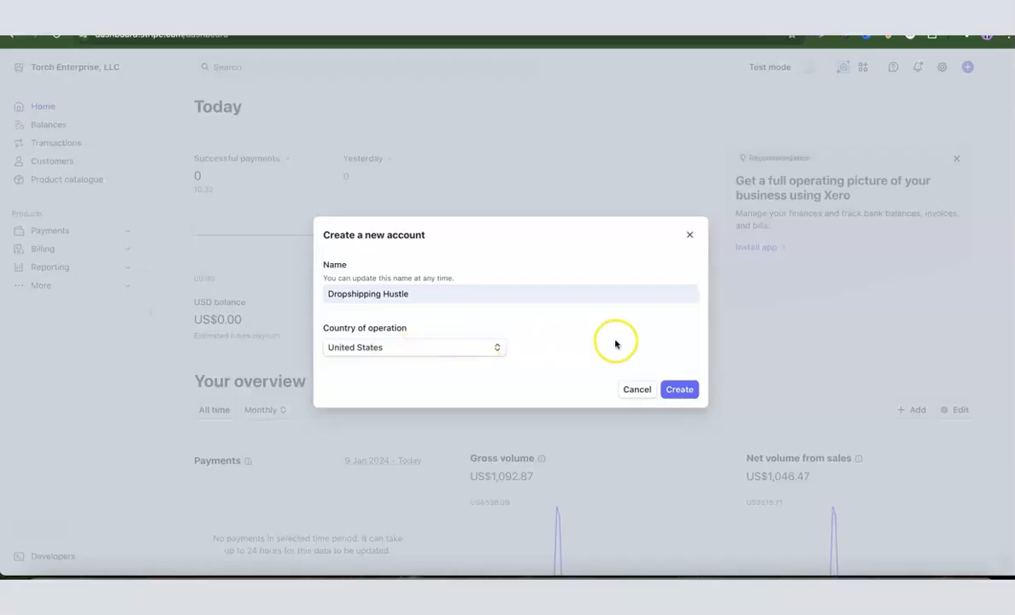
click(676, 391)
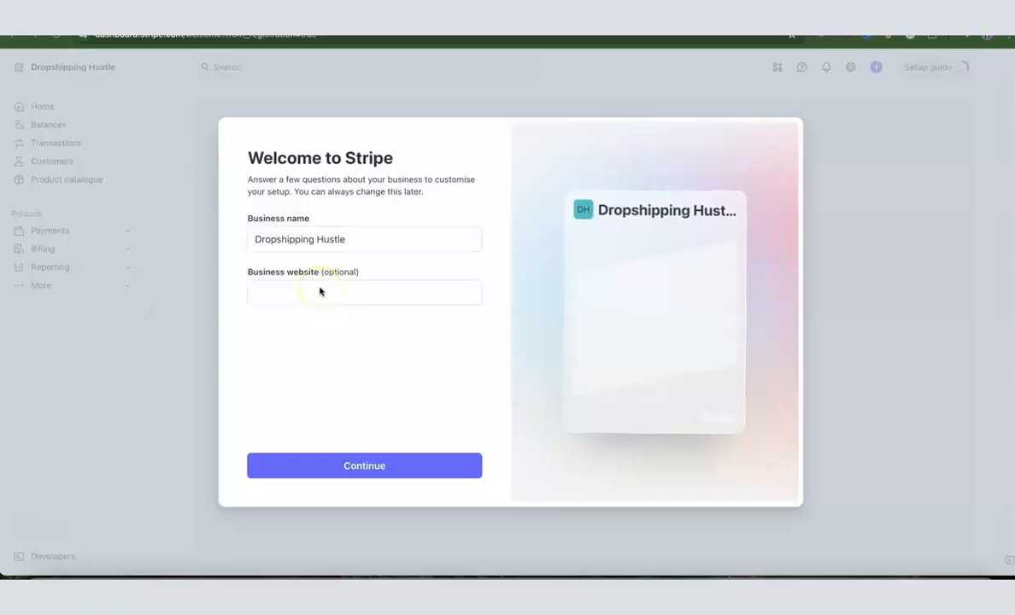
- Skip the optional business website, choose One-off payments as the starting feature and go to the dashboard
click(365, 466)
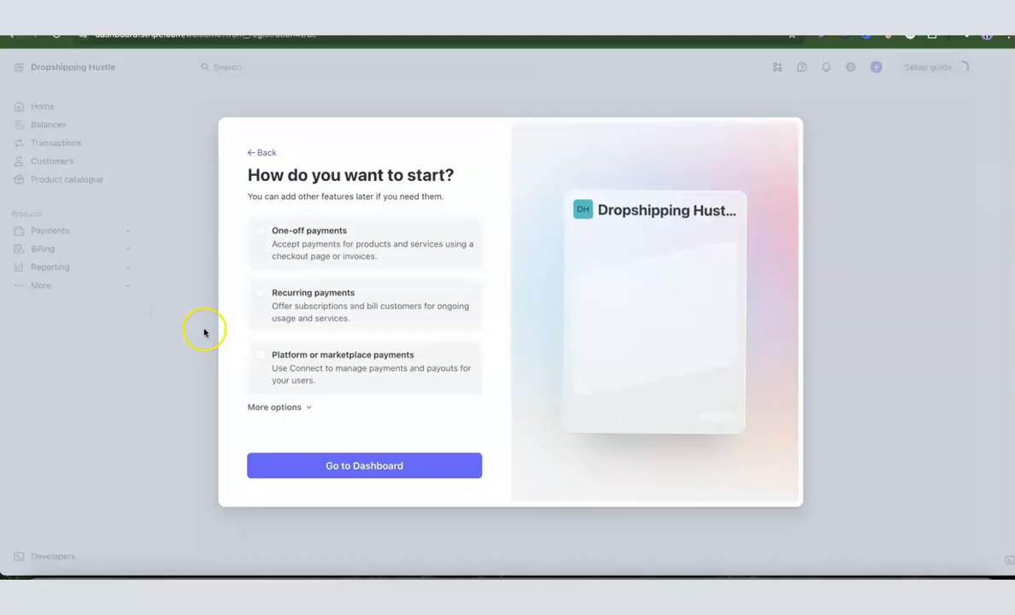
click(257, 232)
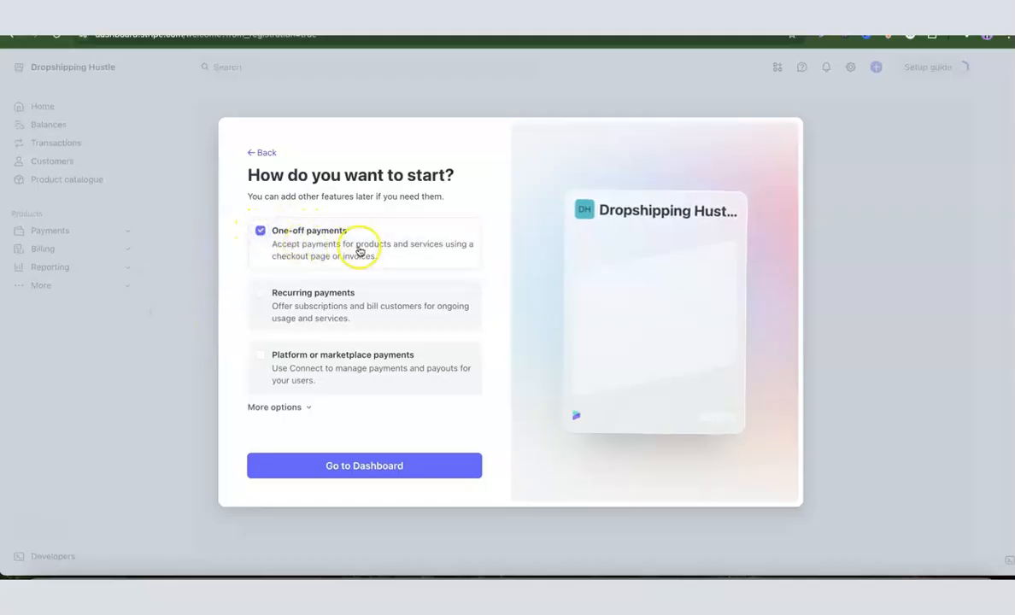
click(360, 468)
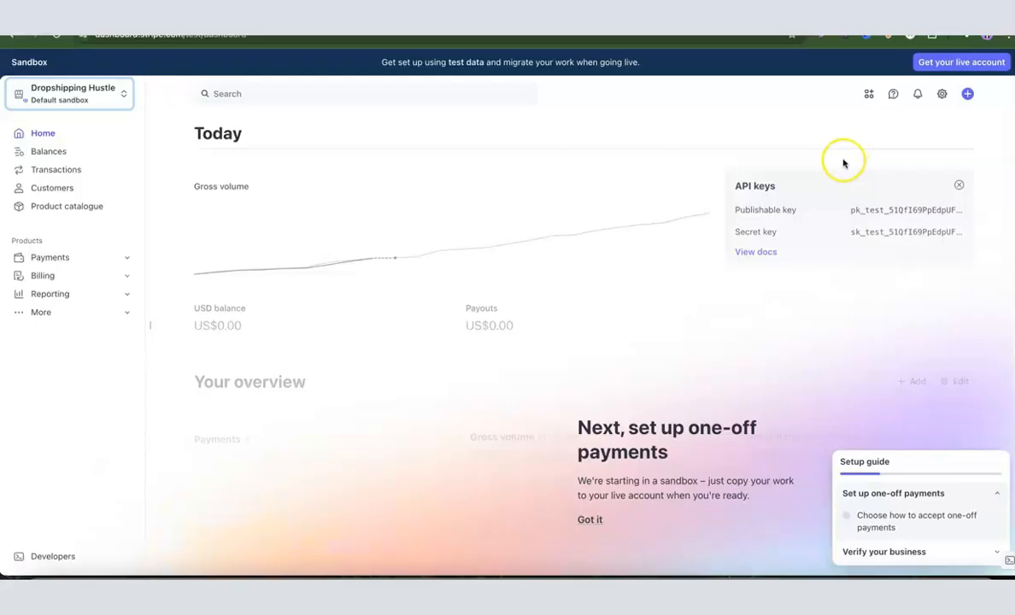
- Start the live account activation and submit the business type as a United States Company structured as a Single-member LLC
click(954, 67)
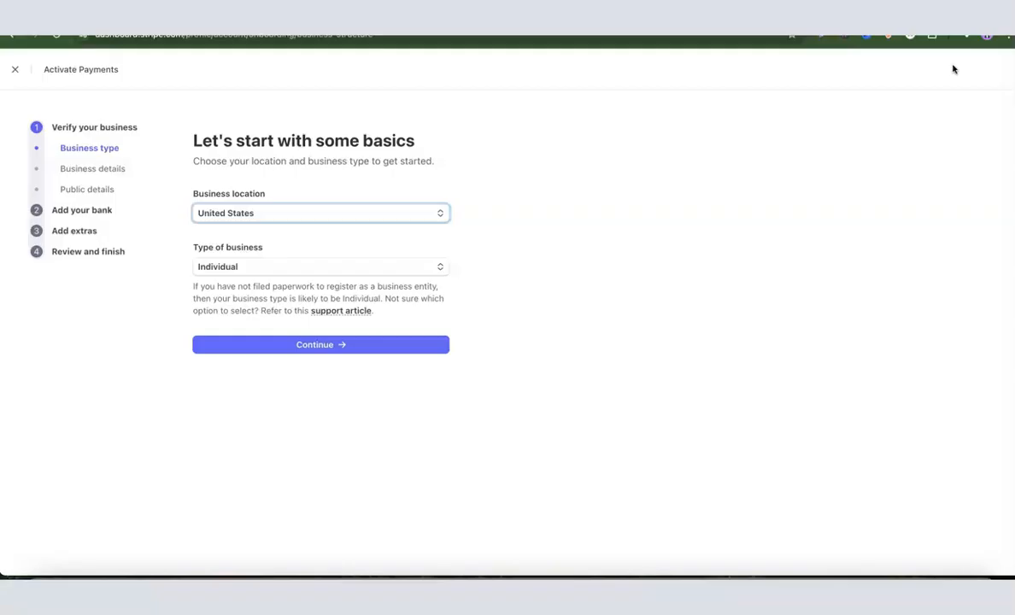
click(240, 525)
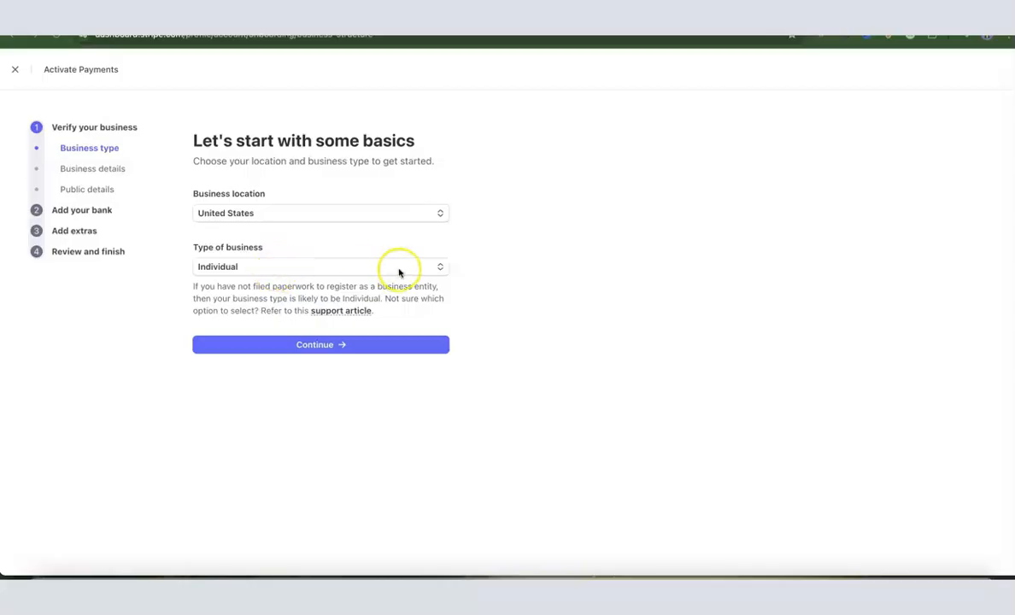
click(438, 268)
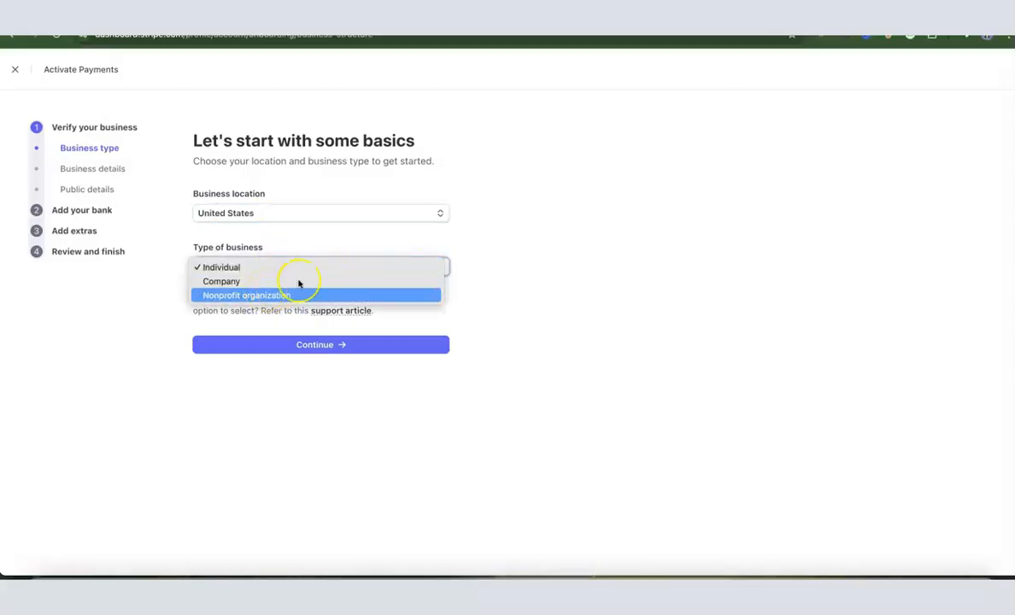
click(228, 283)
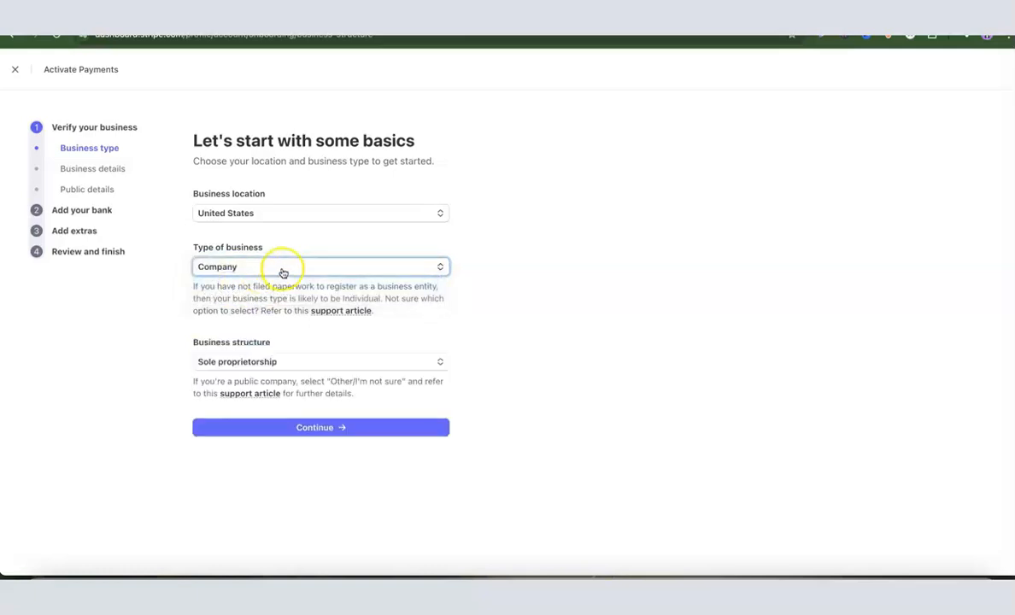
click(392, 364)
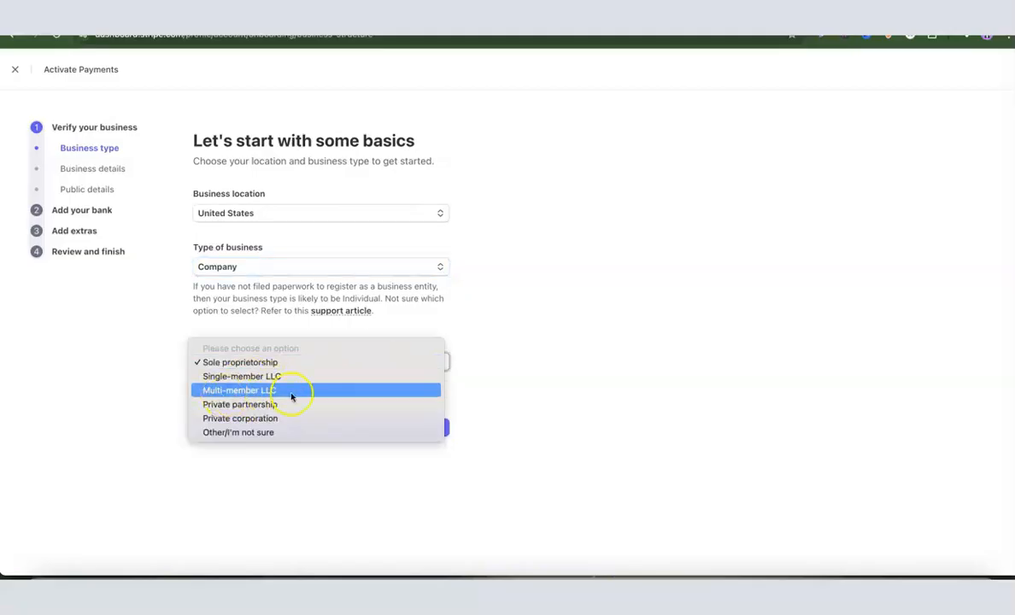
click(247, 377)
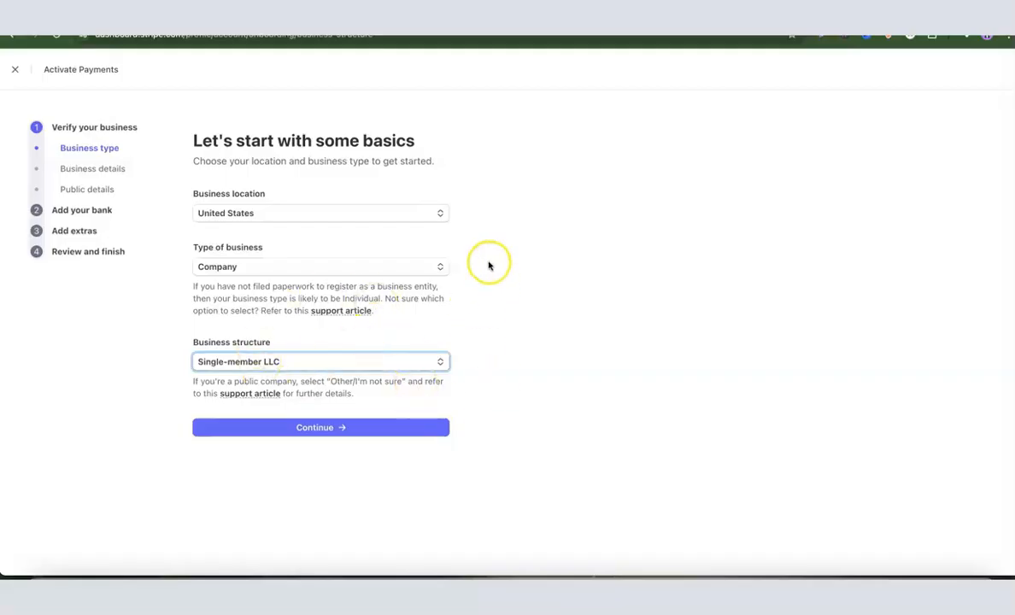
click(321, 427)
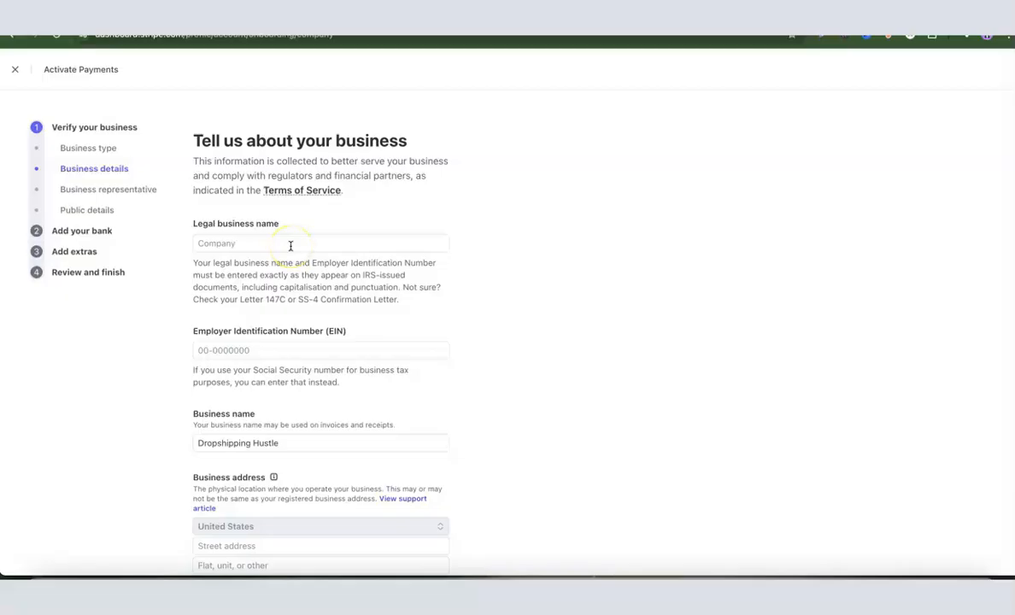
- Enter Dropshipping Hustle LLC as the legal business name in the business details
click(301, 244)
text(Dropshi)
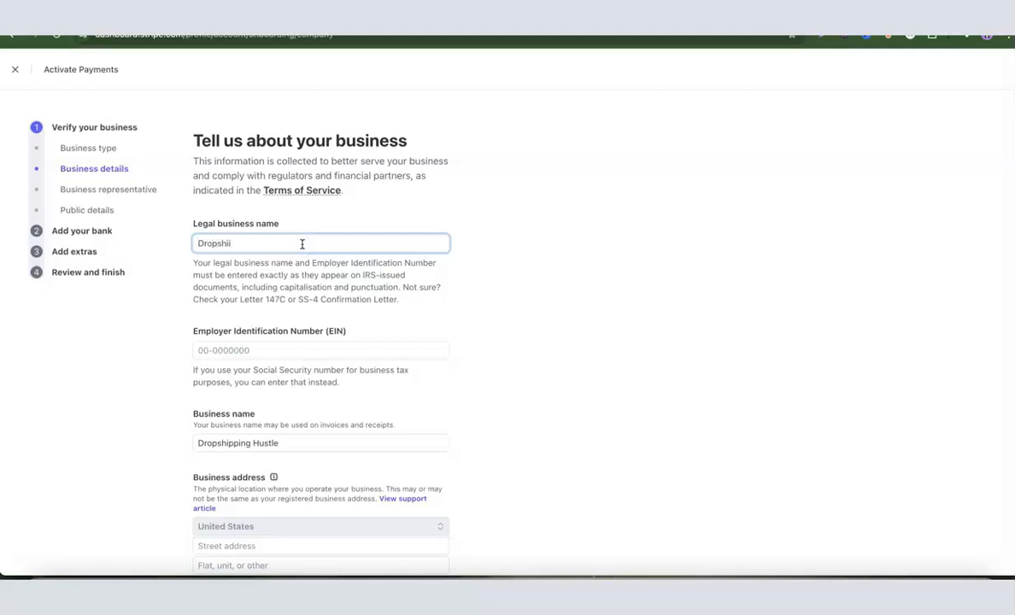
click(505, 241)
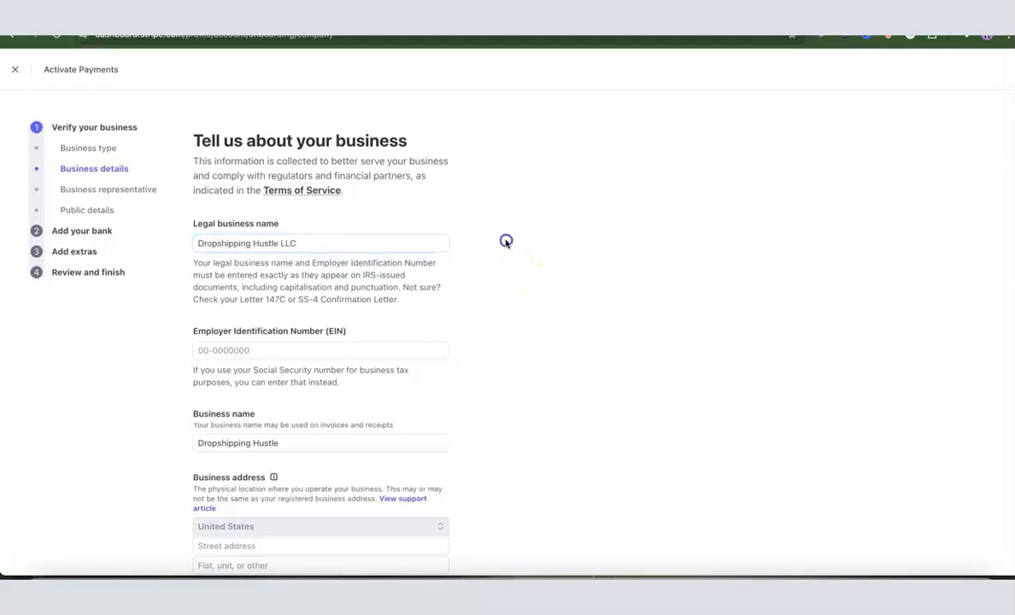
- Look through the EIN and business address fields and search the industry options for "ecommerce"
scroll(263, 278, down, 1)
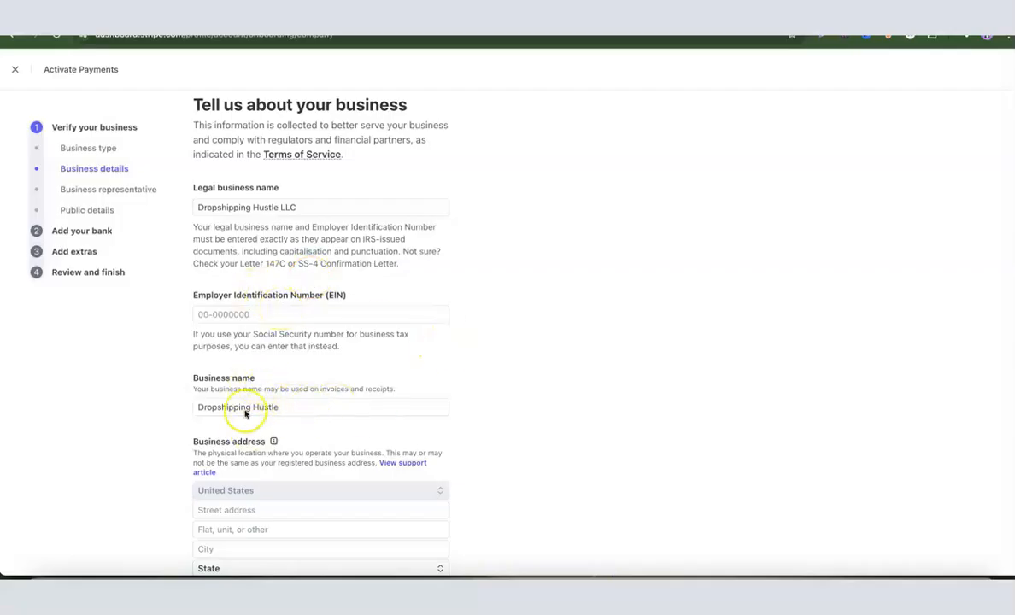
scroll(434, 369, down, 3)
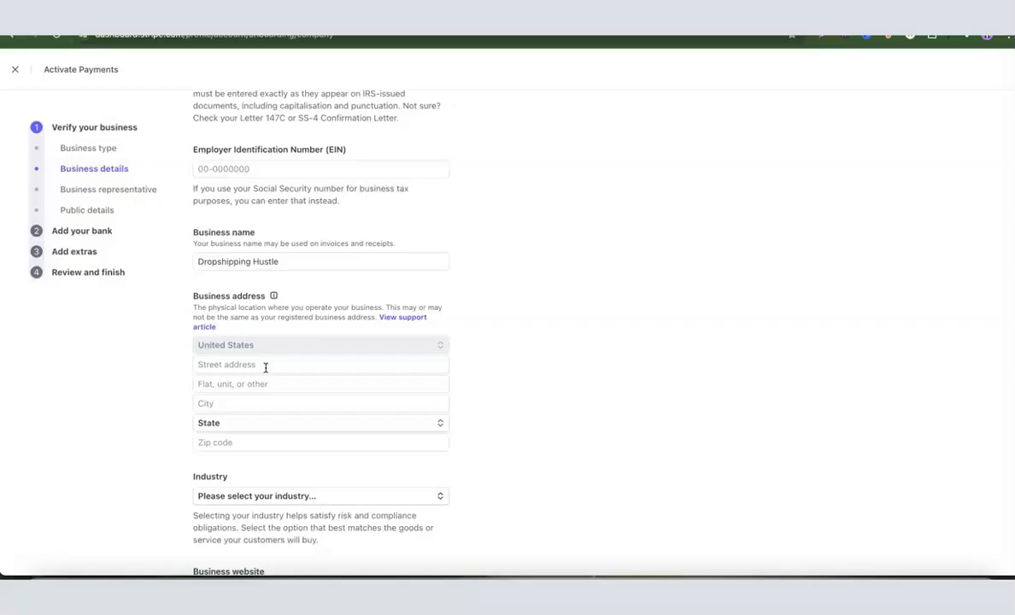
scroll(266, 368, down, 1)
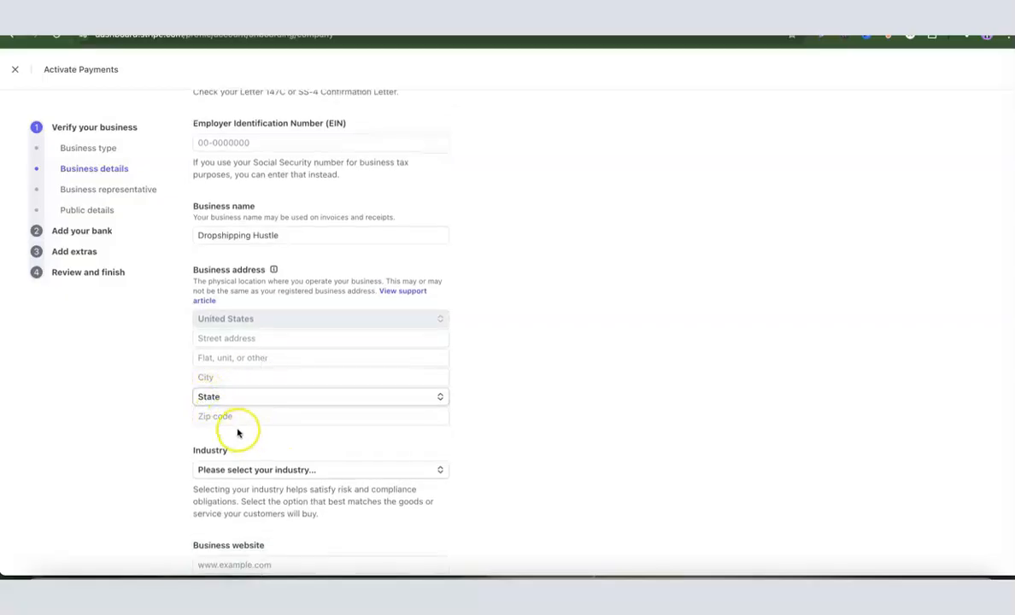
scroll(492, 385, down, 3)
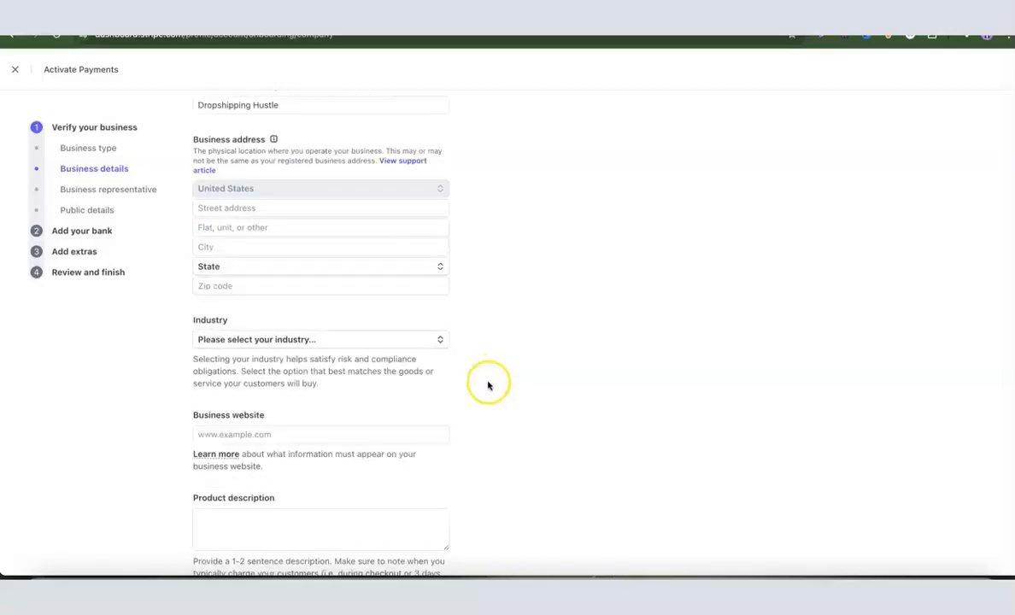
click(290, 342)
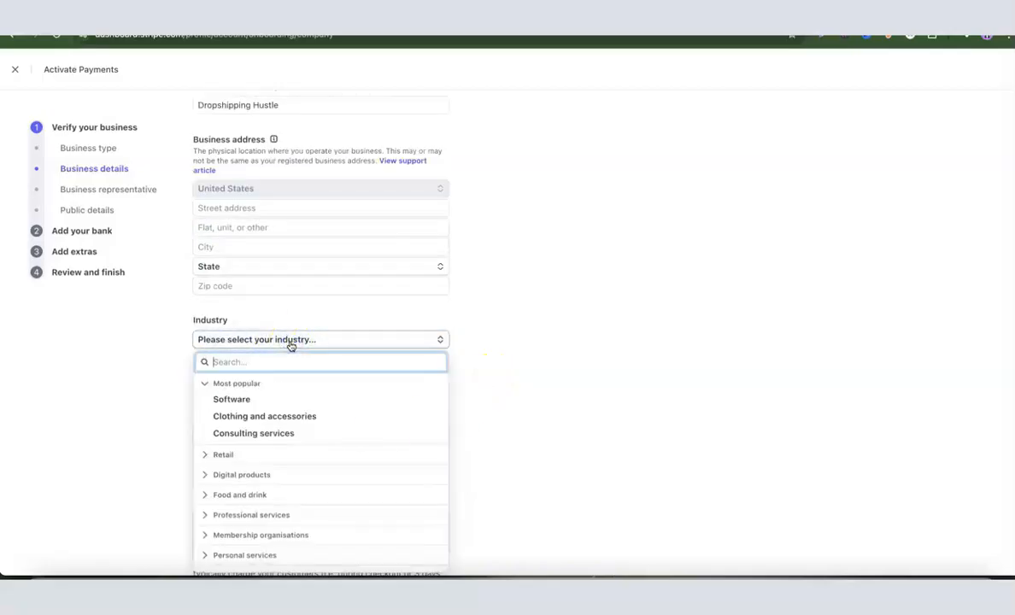
text(e)
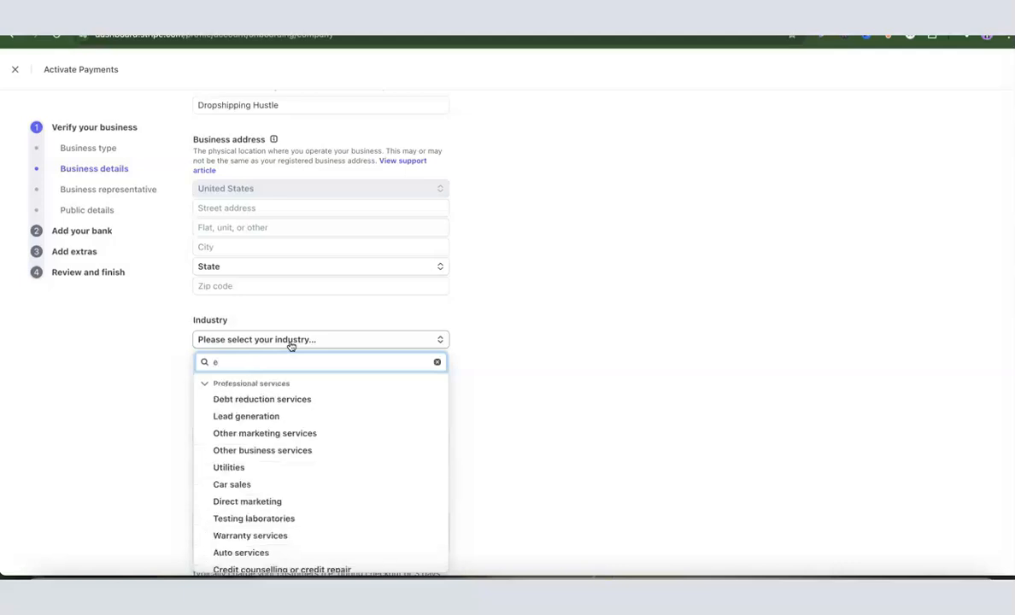
text(comme)
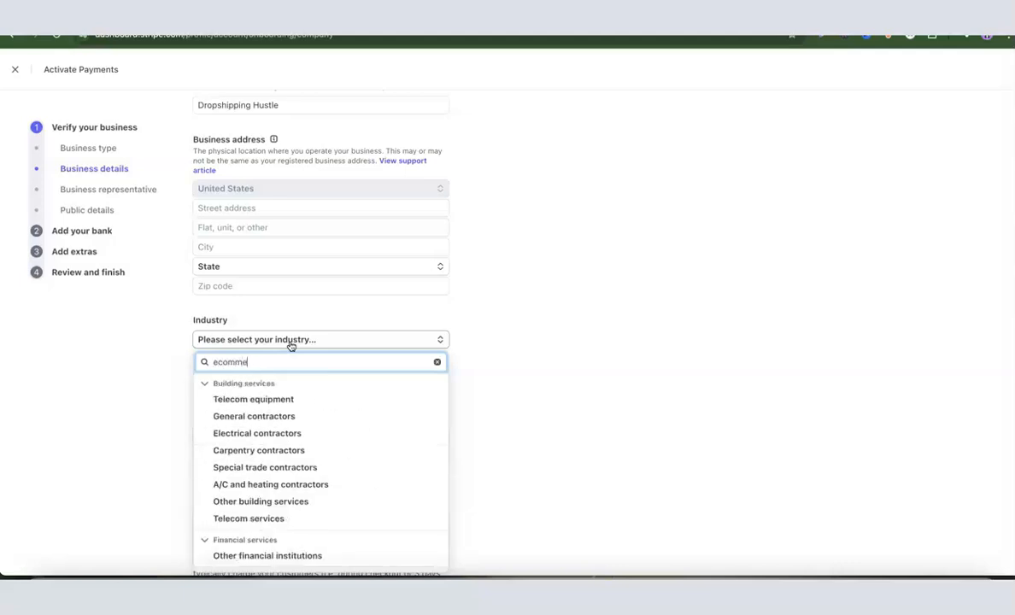
text(rce)
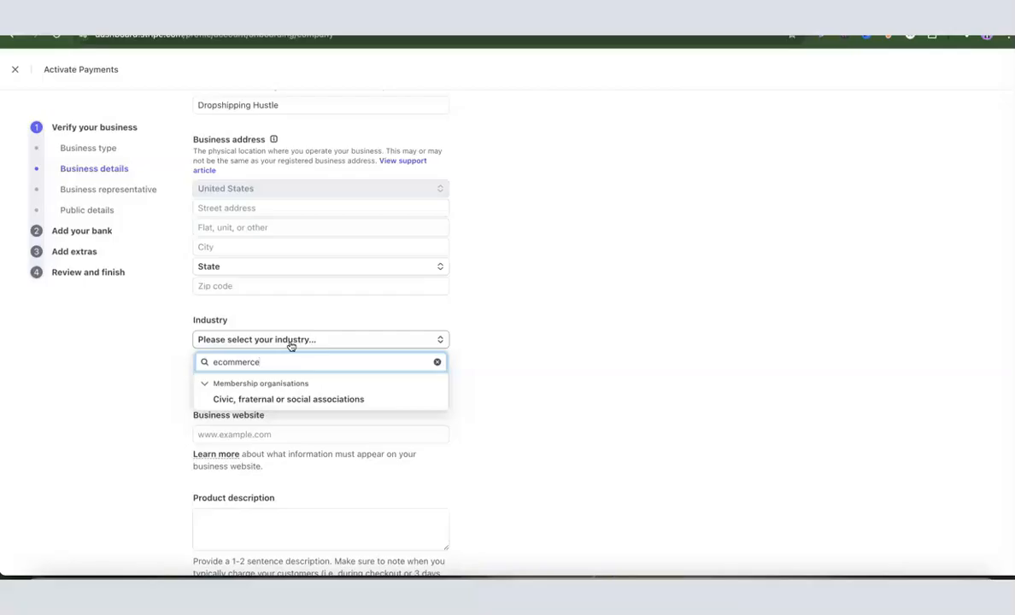
- Search the industry options for "reta" instead, close the list without a selection and review the website and product description fields
key(BackSpace)
key(BackSpace)
key(BackSpace)
key(BackSpace)
key(BackSpace)
key(BackSpace)
key(BackSpace)
key(BackSpace)
key(BackSpace)
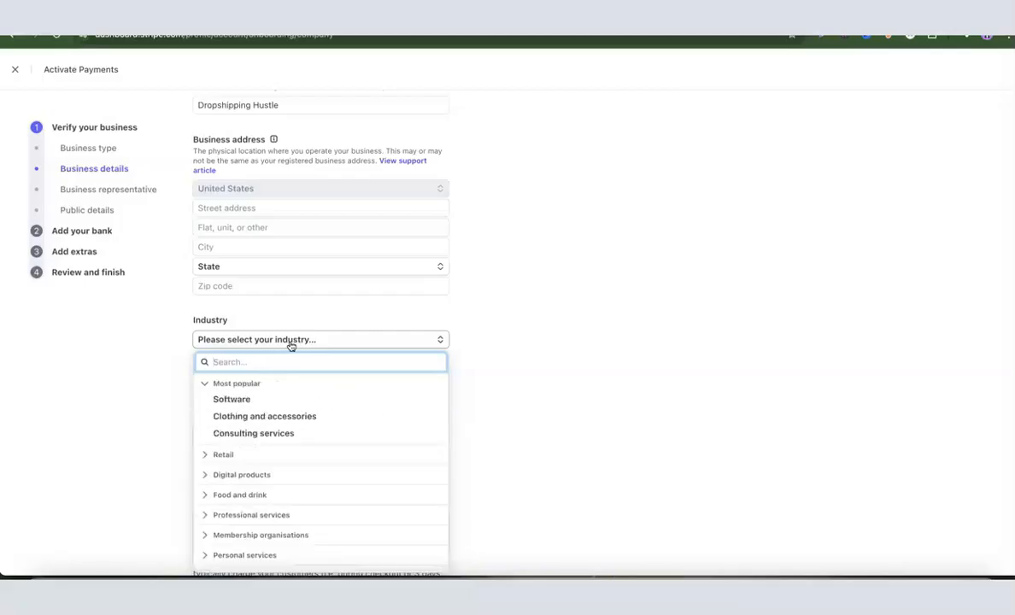
text(reta)
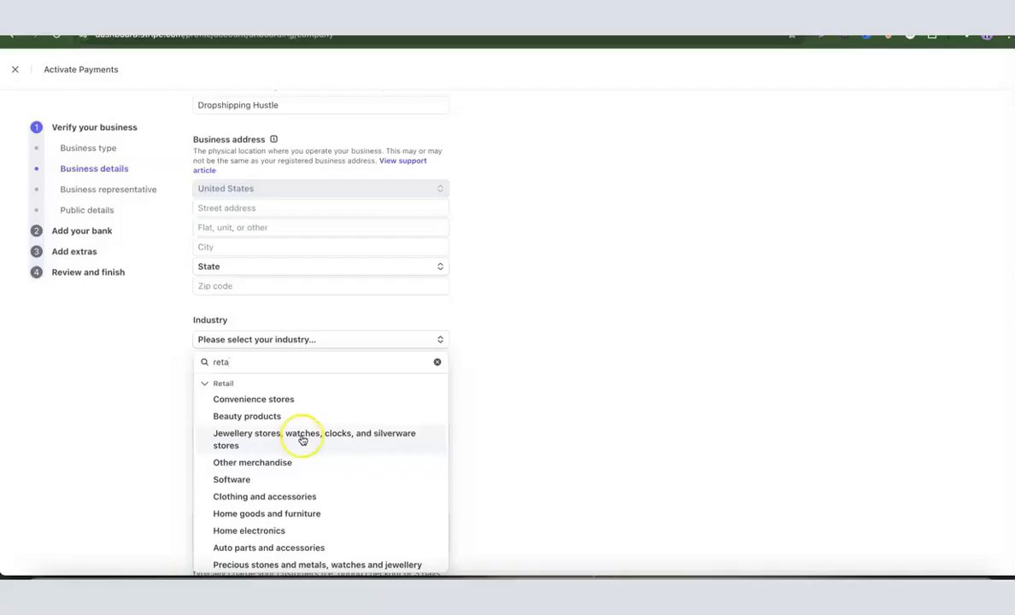
click(292, 362)
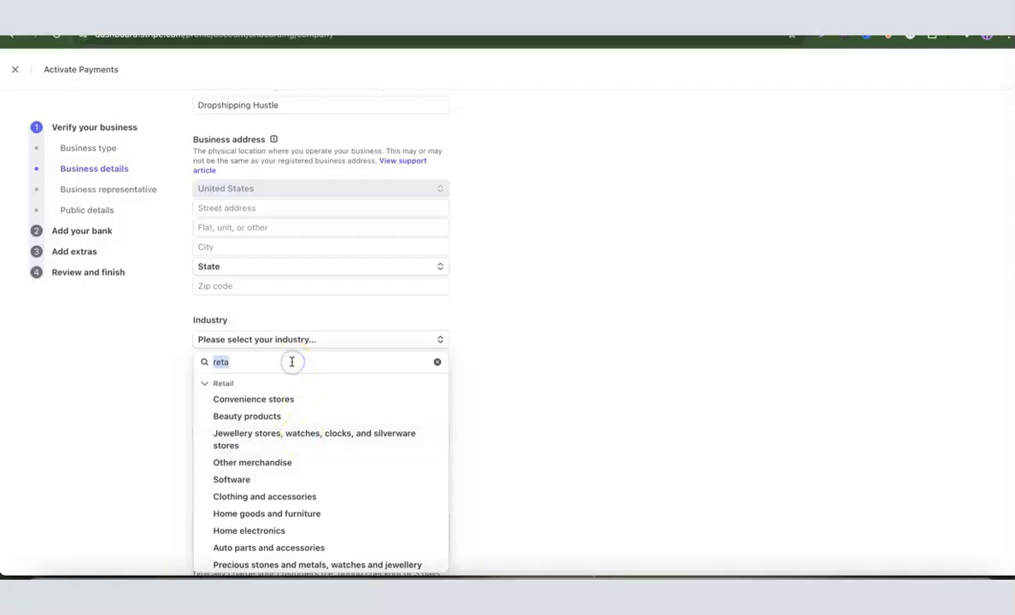
key(BackSpace)
click(489, 360)
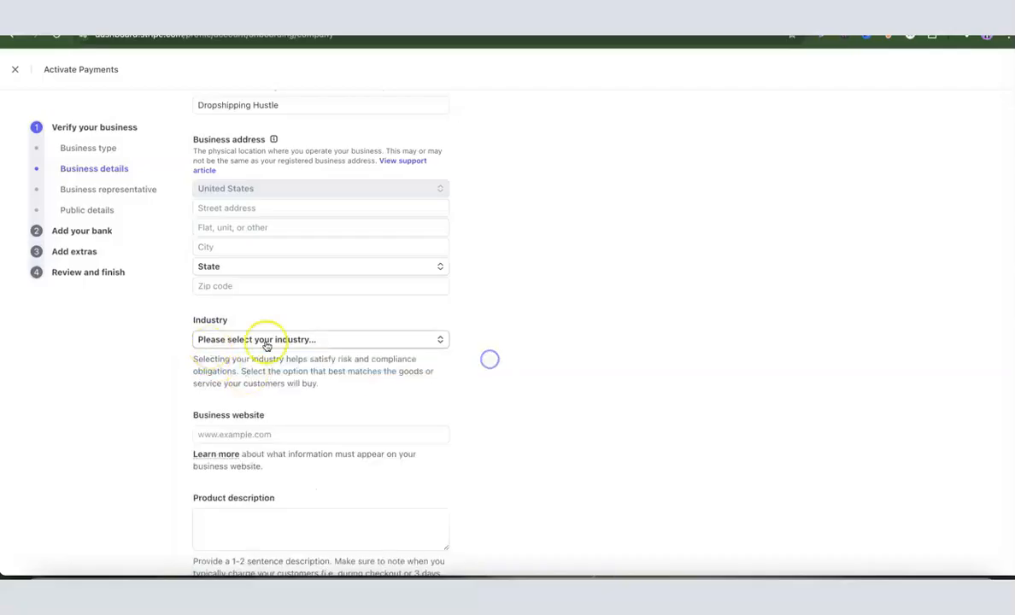
scroll(290, 345, down, 2)
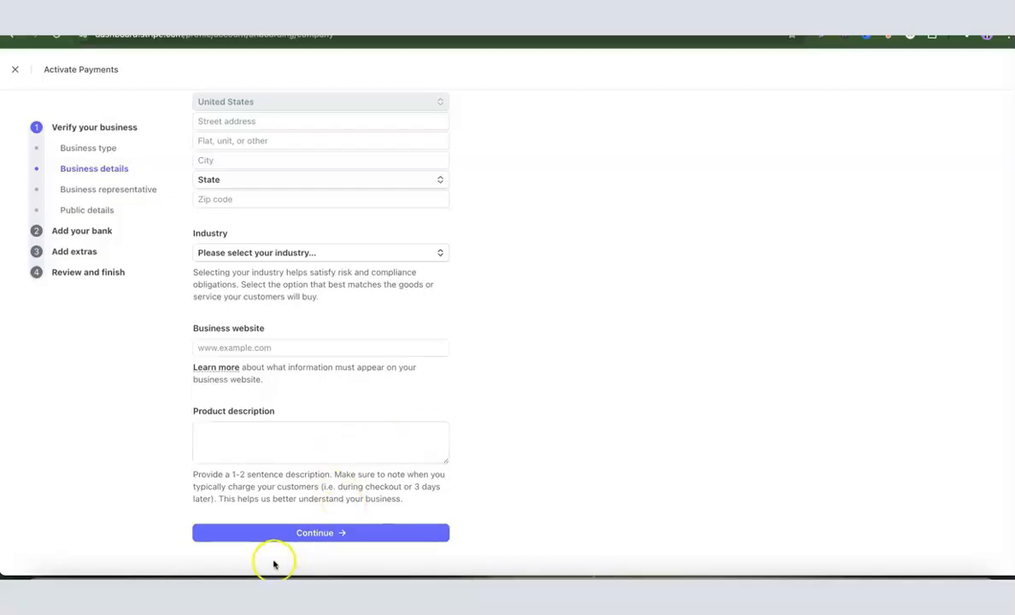
- Check the business details form from the legal business name to the product description and submit it
scroll(394, 457, up, 5)
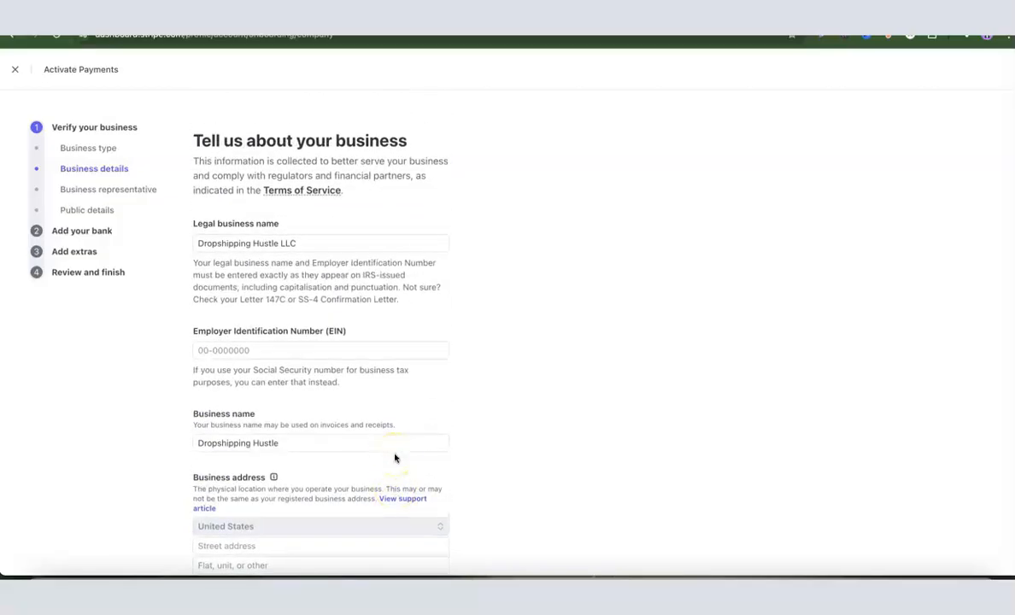
scroll(393, 427, down, 5)
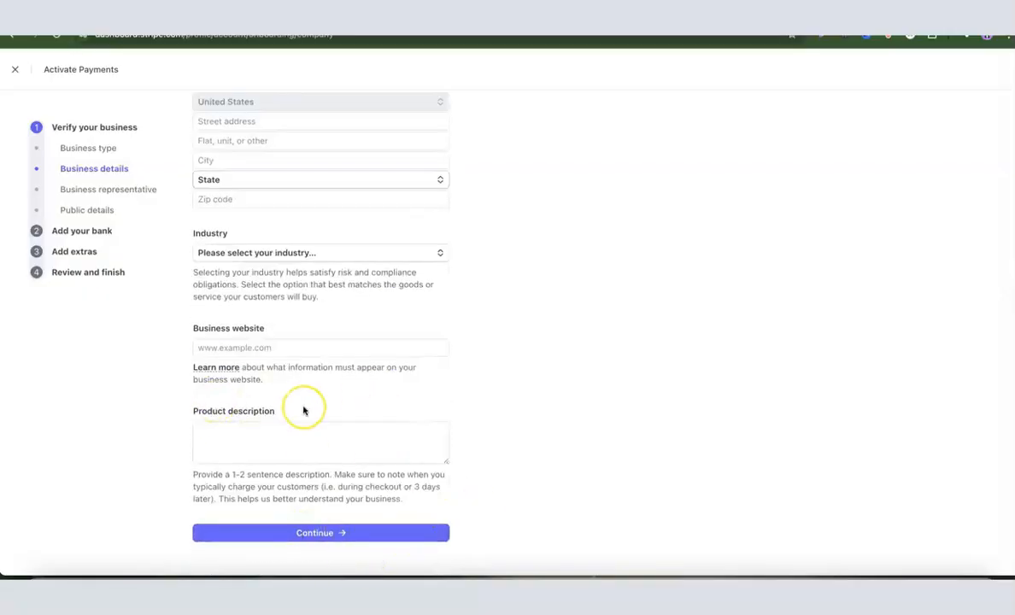
click(343, 533)
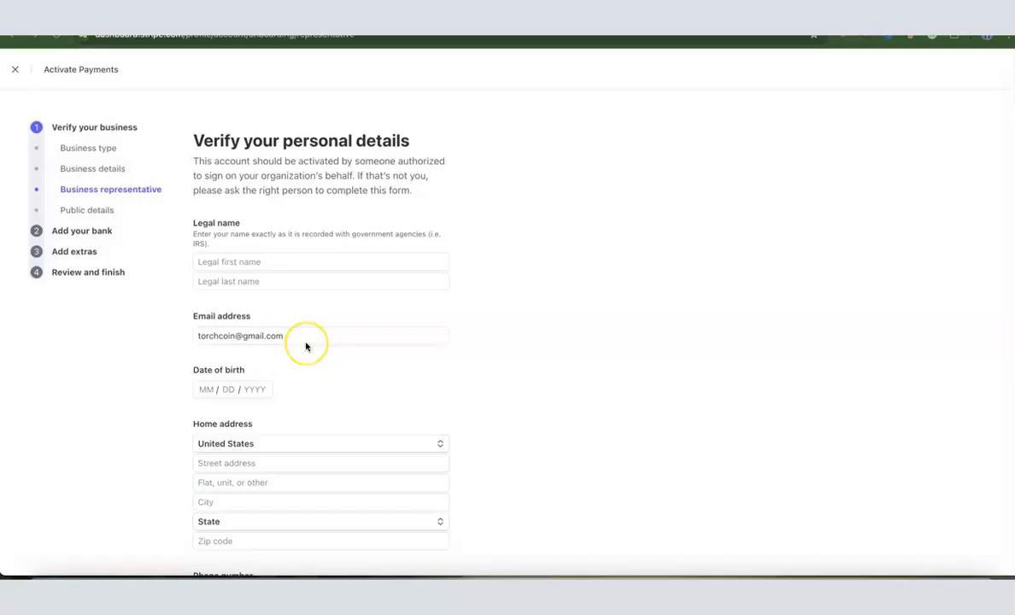
- Look through the representative's personal detail fields, including the home address country and phone country code options, keeping United States and US
scroll(306, 347, down, 2)
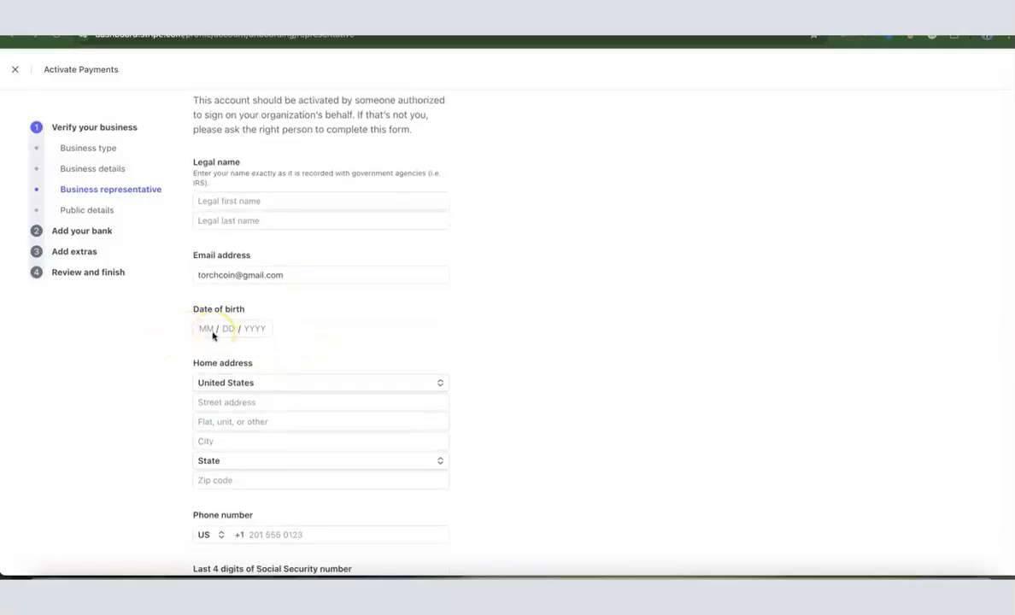
scroll(214, 336, down, 2)
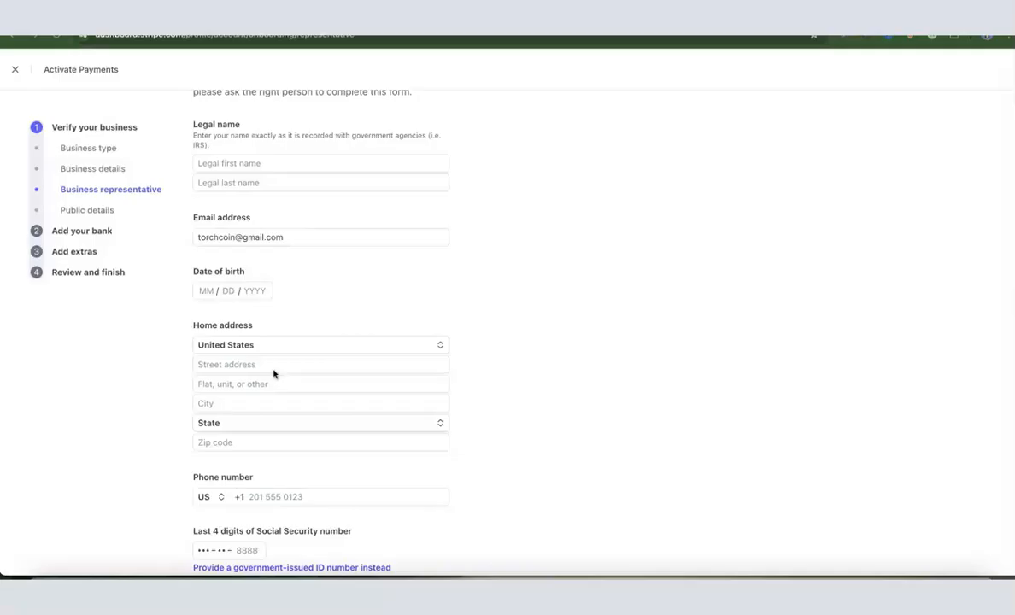
click(442, 345)
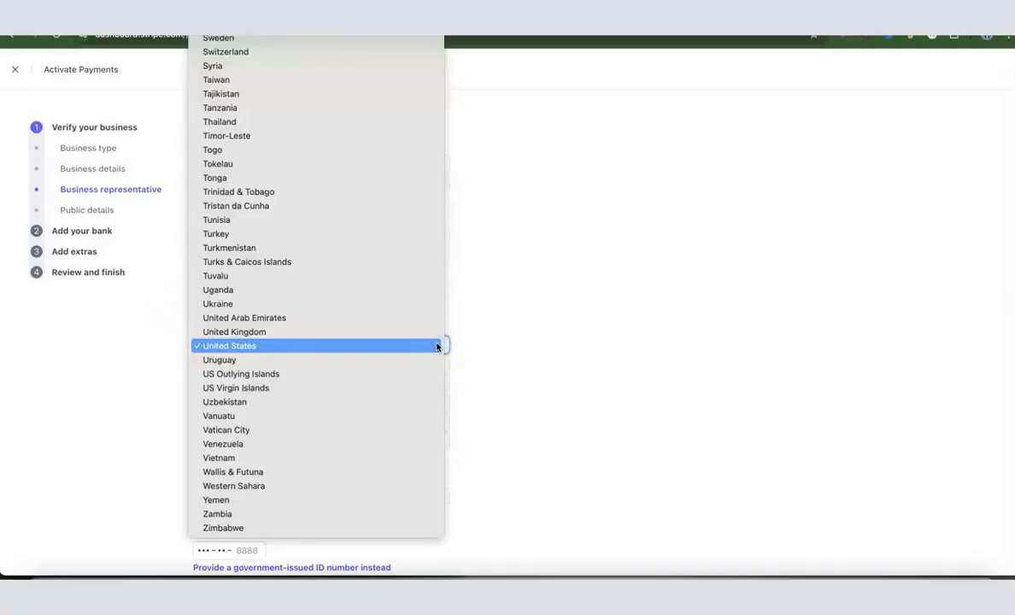
click(472, 346)
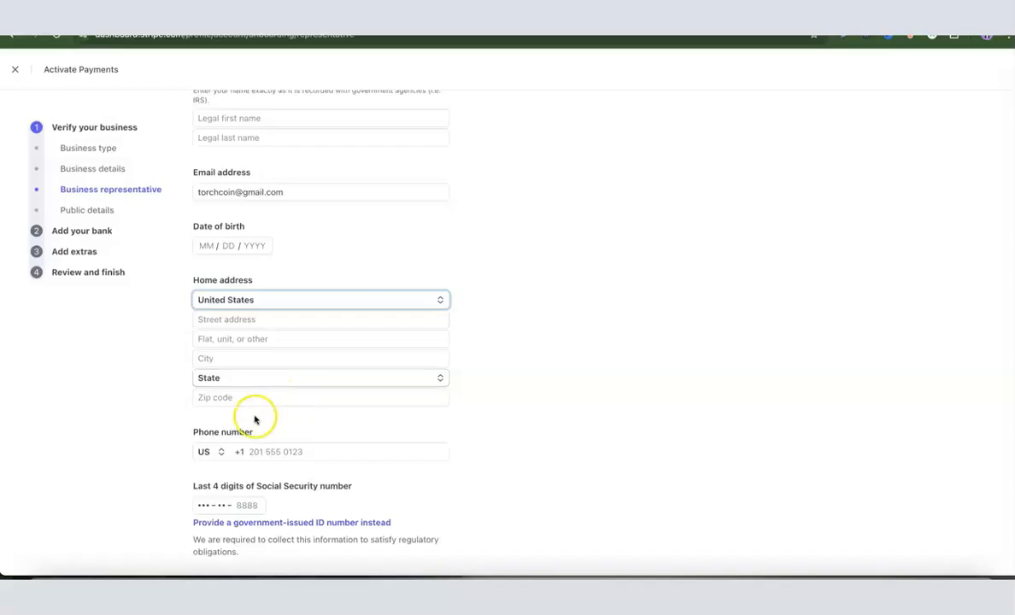
scroll(585, 342, down, 1)
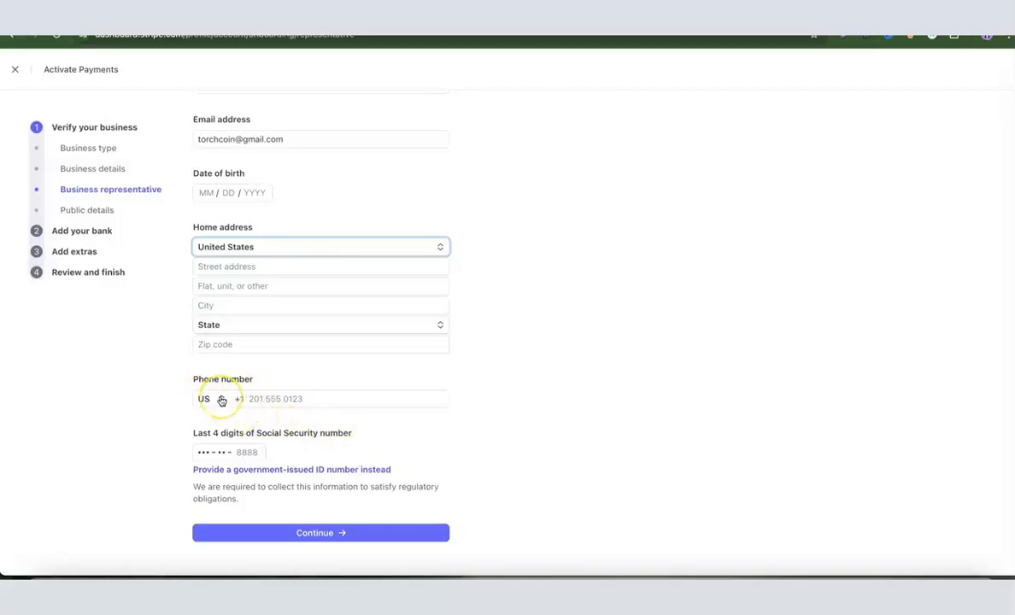
click(218, 400)
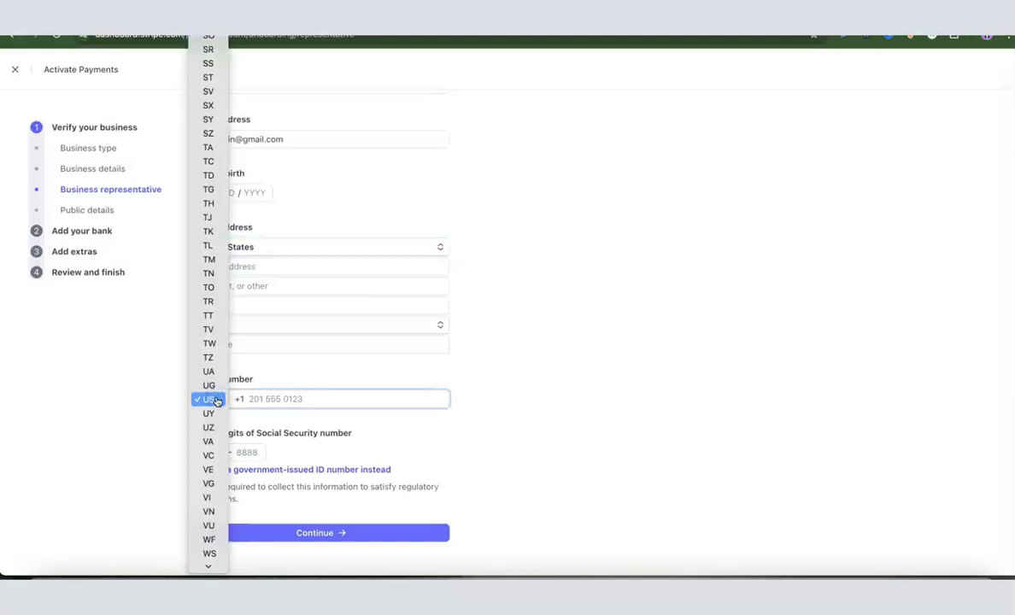
click(216, 401)
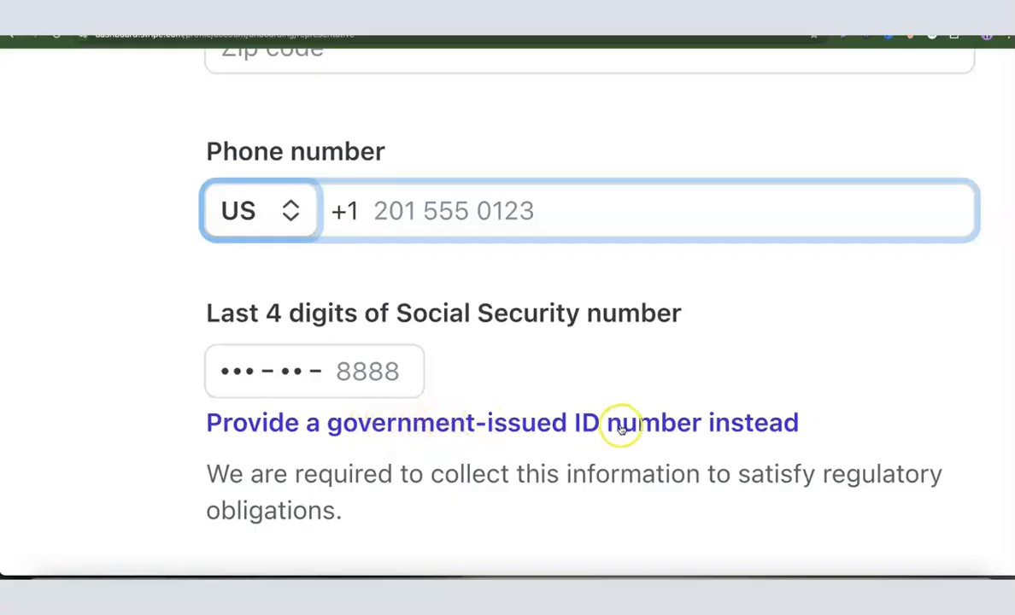
- Switch the identity check to a government-issued ID number, keep US as its country, and submit the representative details
click(417, 423)
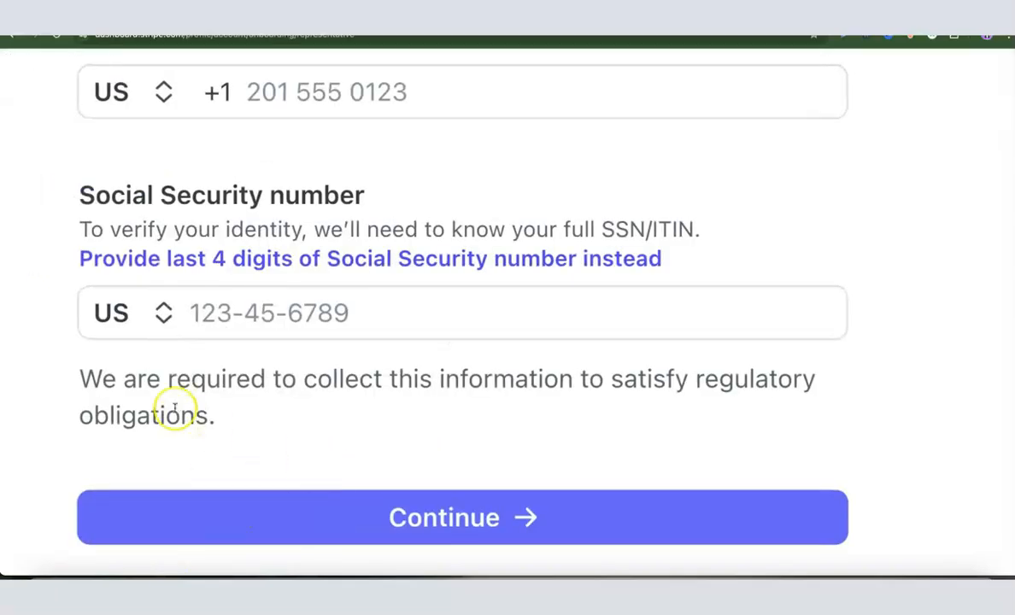
click(161, 313)
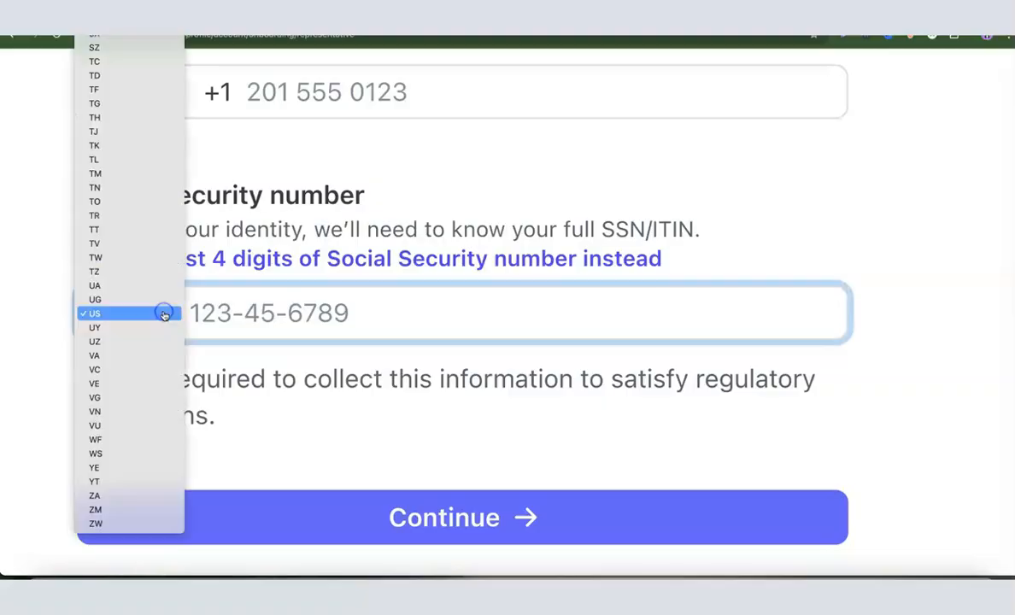
scroll(99, 327, up, 10)
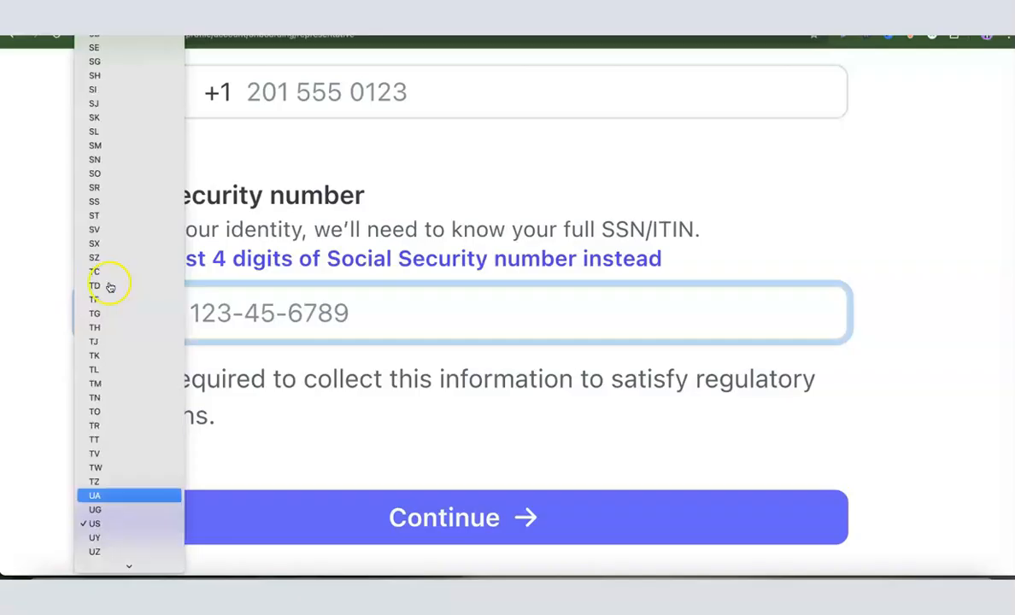
scroll(109, 254, up, 2)
scroll(109, 255, down, 10)
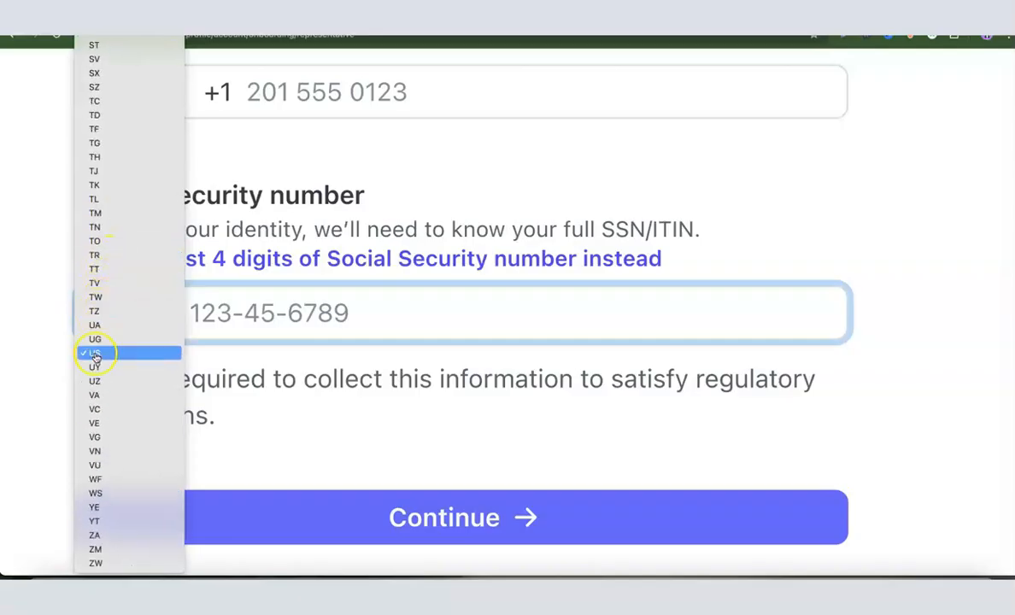
click(97, 351)
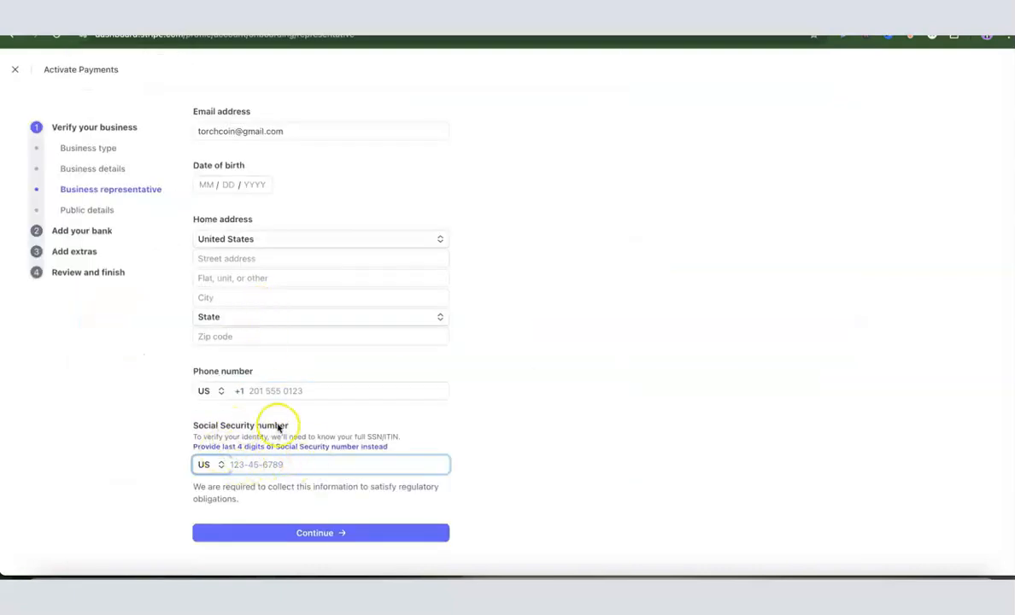
click(356, 534)
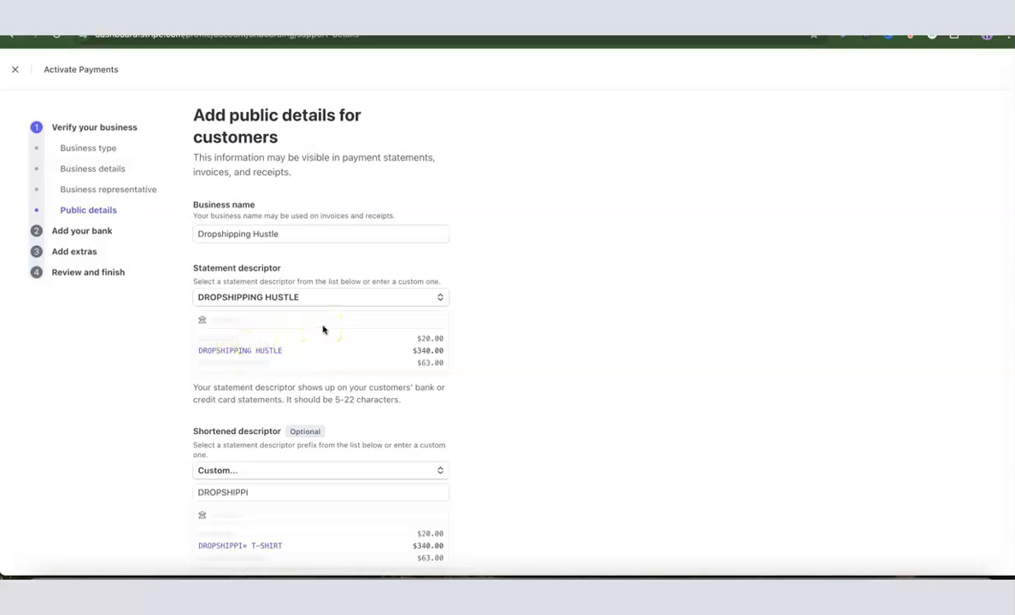
- Review the public business name and statement descriptor, keeping the shortened descriptor option on Custom
scroll(321, 328, down, 1)
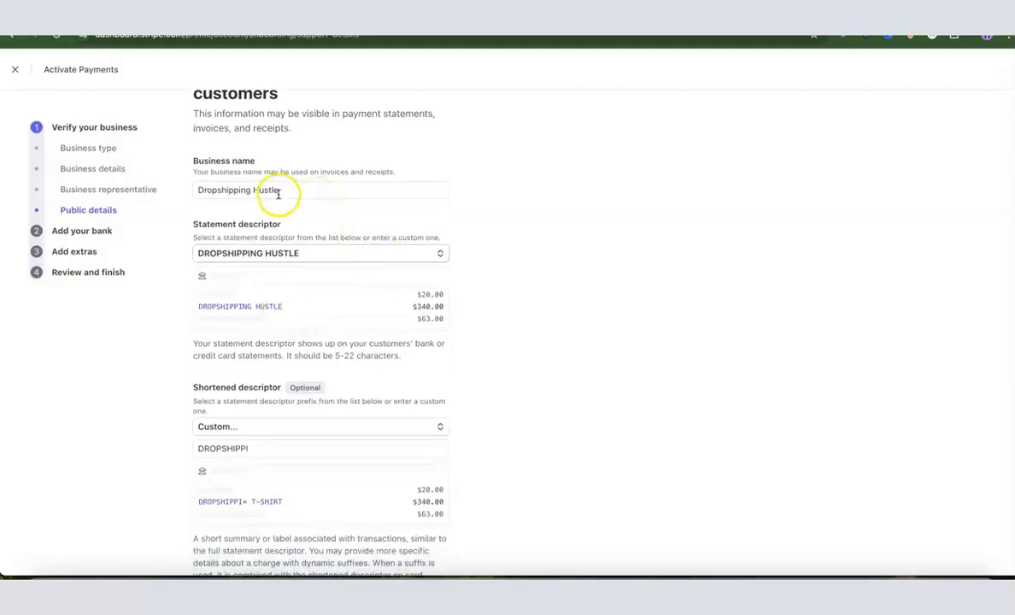
scroll(320, 254, down, 1)
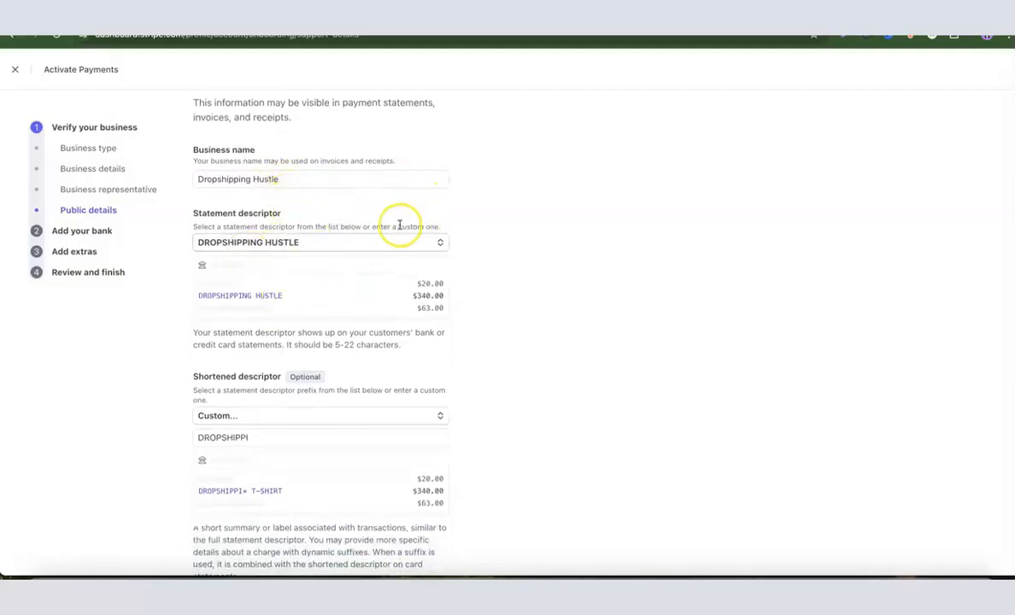
scroll(311, 348, down, 2)
scroll(312, 347, down, 1)
click(252, 316)
scroll(249, 319, down, 3)
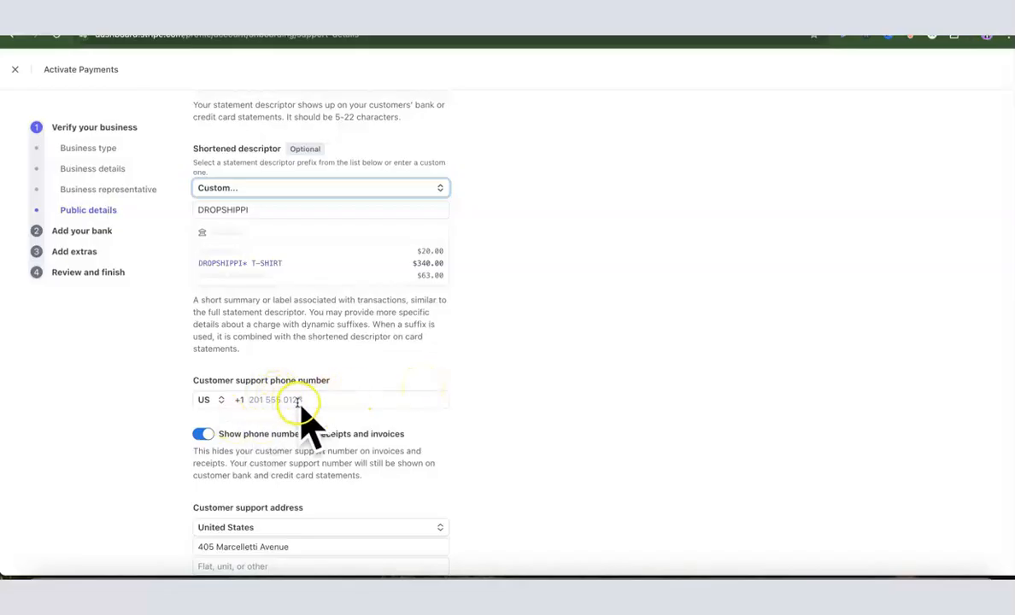
- Review the customer support phone number and address fields, then submit the public details
scroll(354, 390, down, 1)
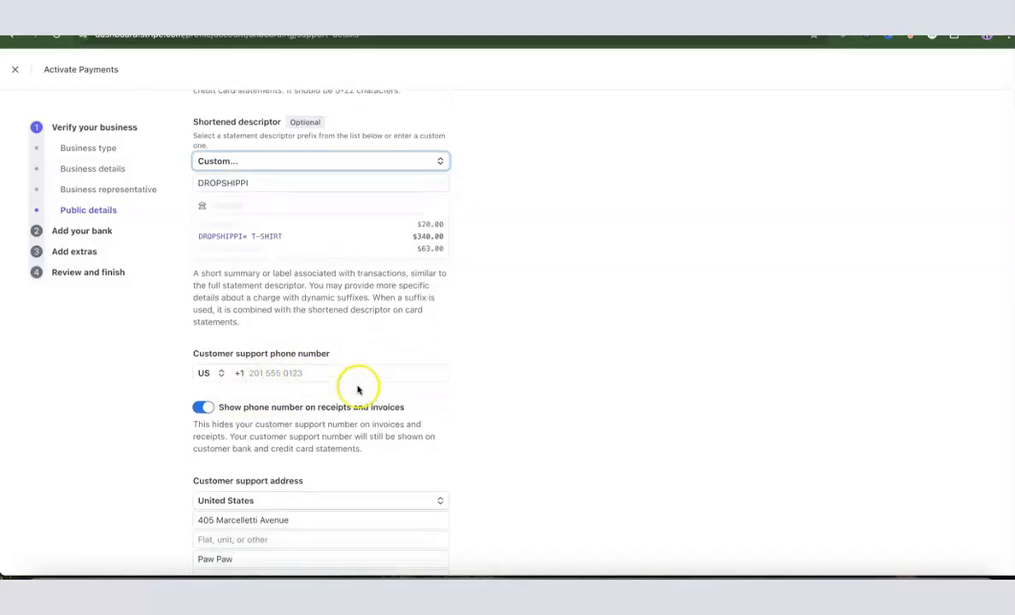
click(283, 373)
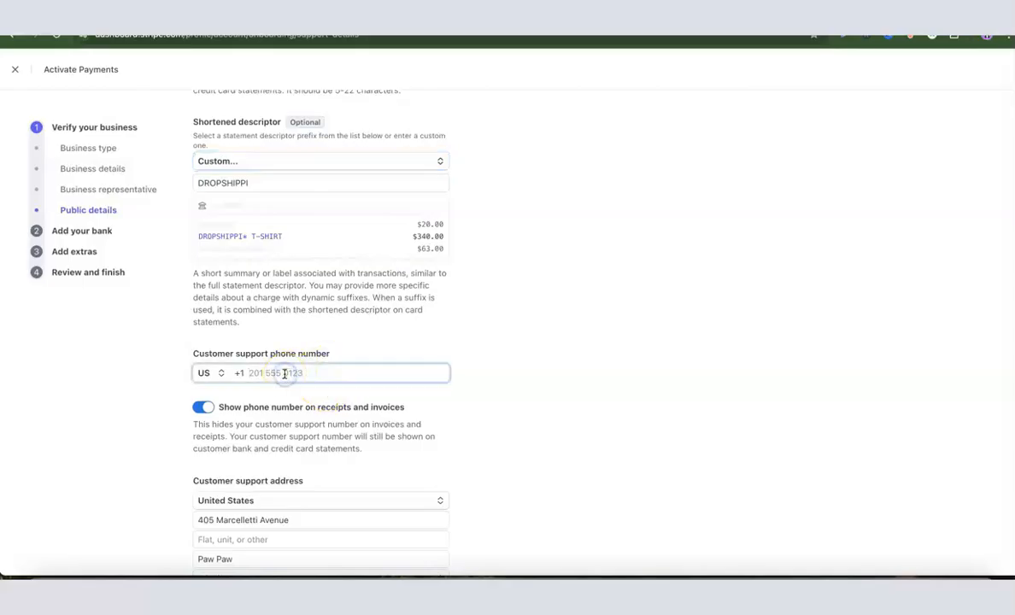
scroll(285, 385, down, 3)
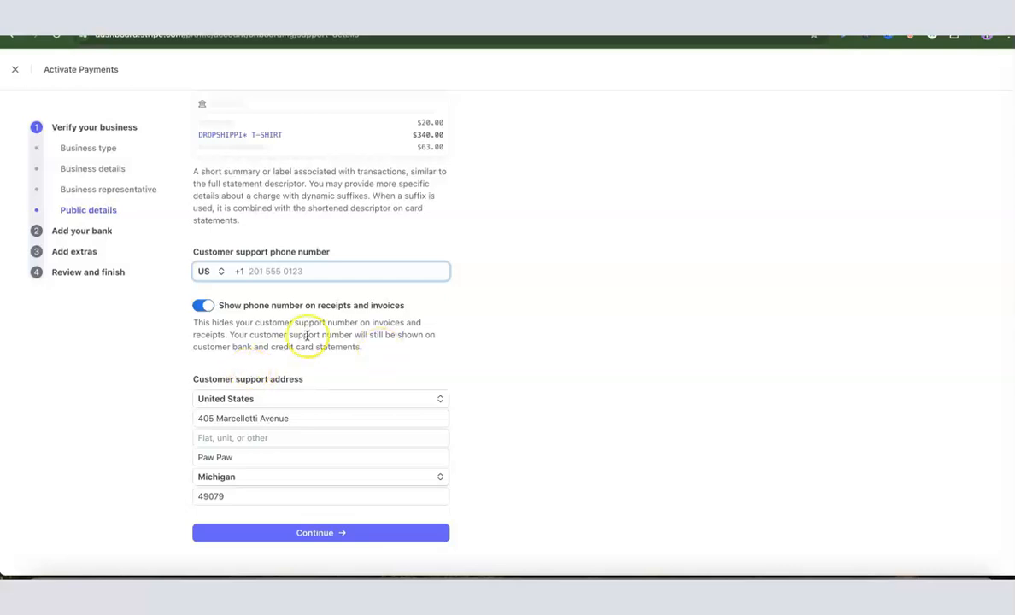
scroll(295, 335, up, 1)
scroll(291, 332, up, 1)
scroll(291, 330, down, 2)
scroll(316, 393, up, 3)
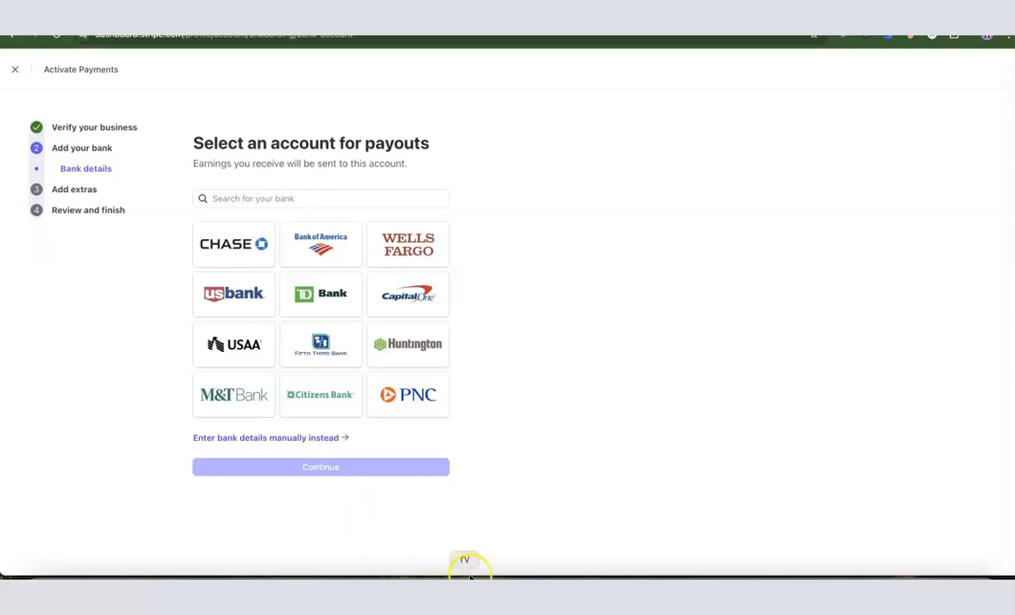
- Add the payout bank account manually with its routing number and confirmed account number, and submit it
click(237, 439)
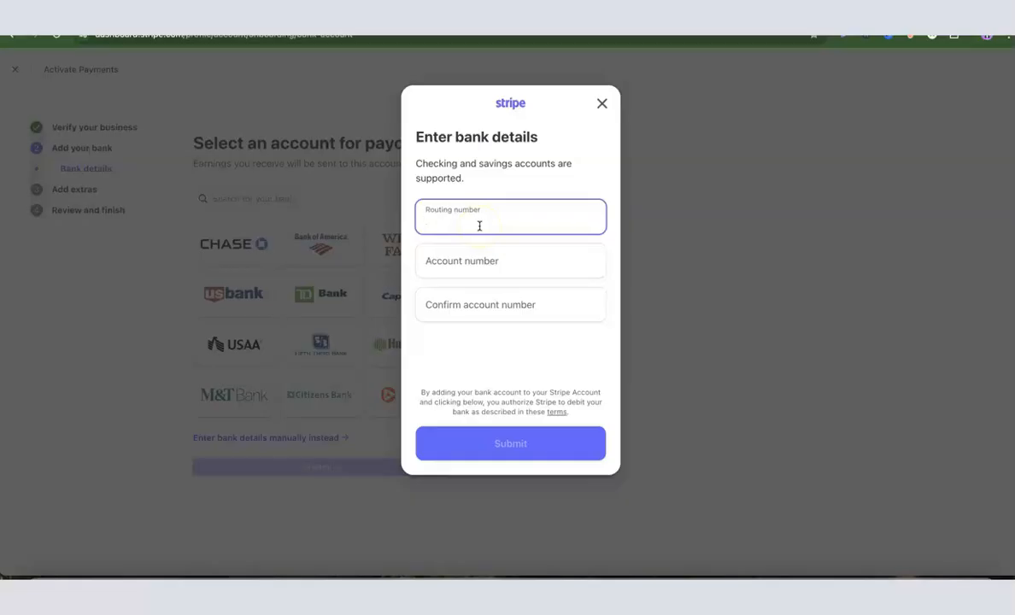
click(495, 456)
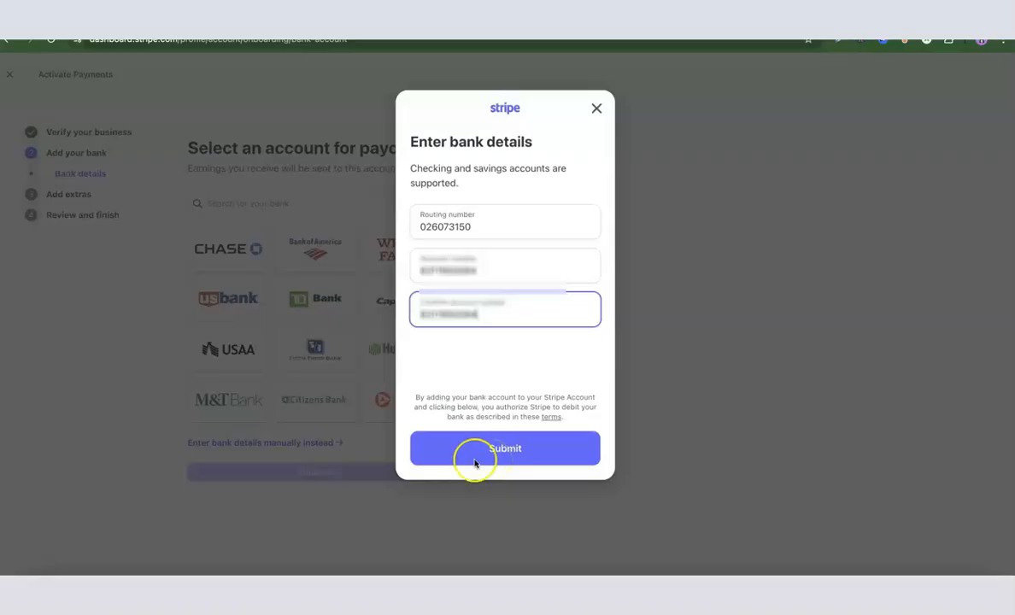
click(503, 449)
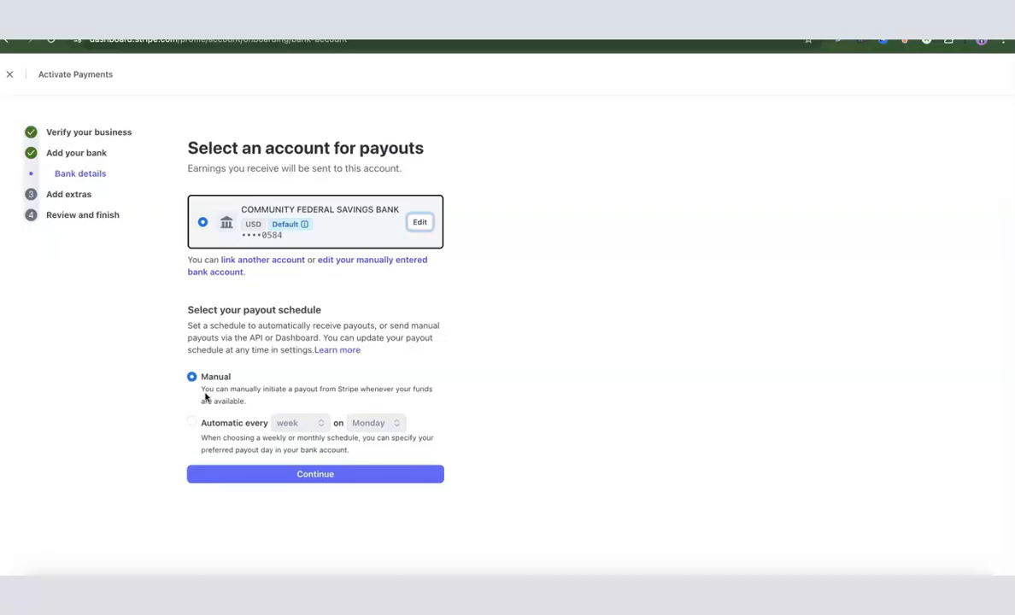
- Set the payout schedule to automatic every week on Monday and submit the bank details
click(295, 425)
click(295, 425)
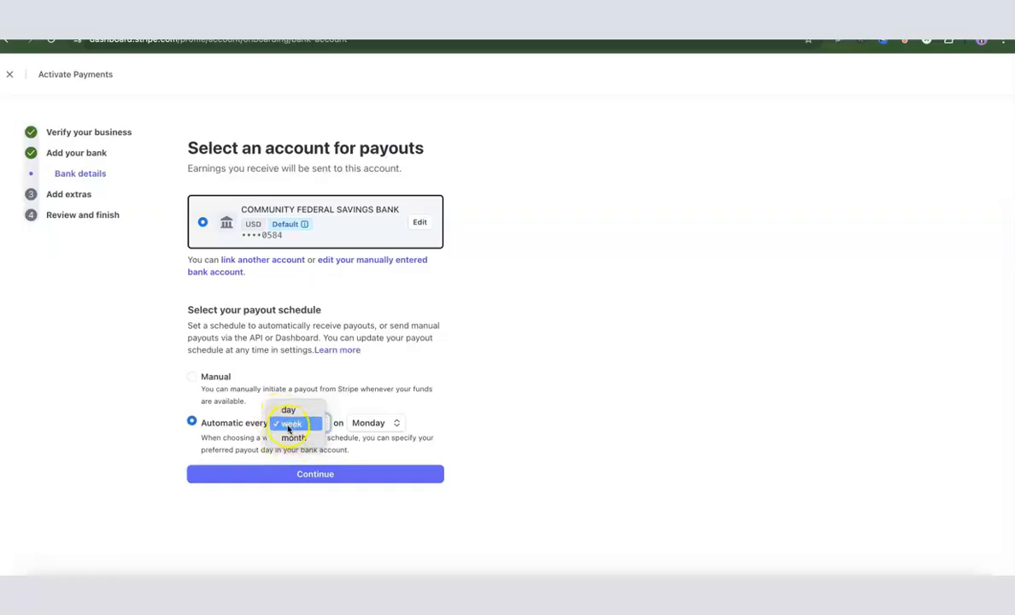
click(289, 425)
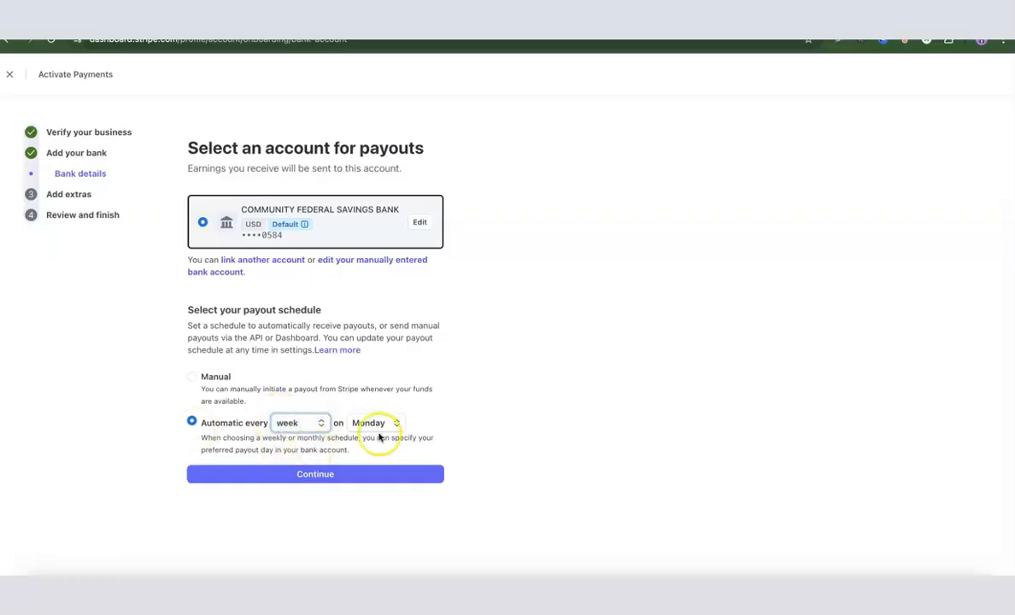
click(192, 378)
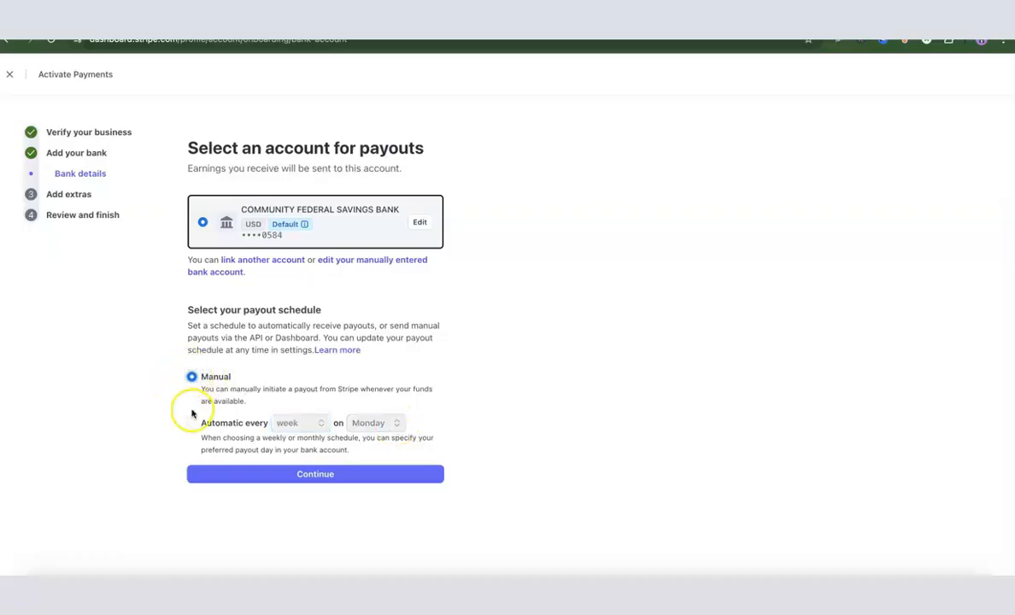
click(191, 422)
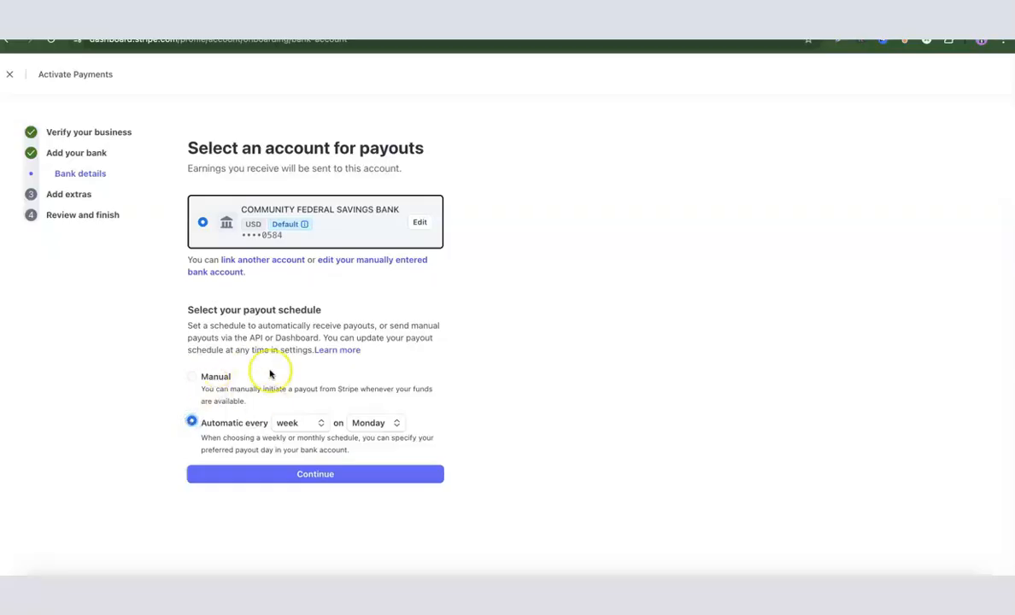
click(308, 475)
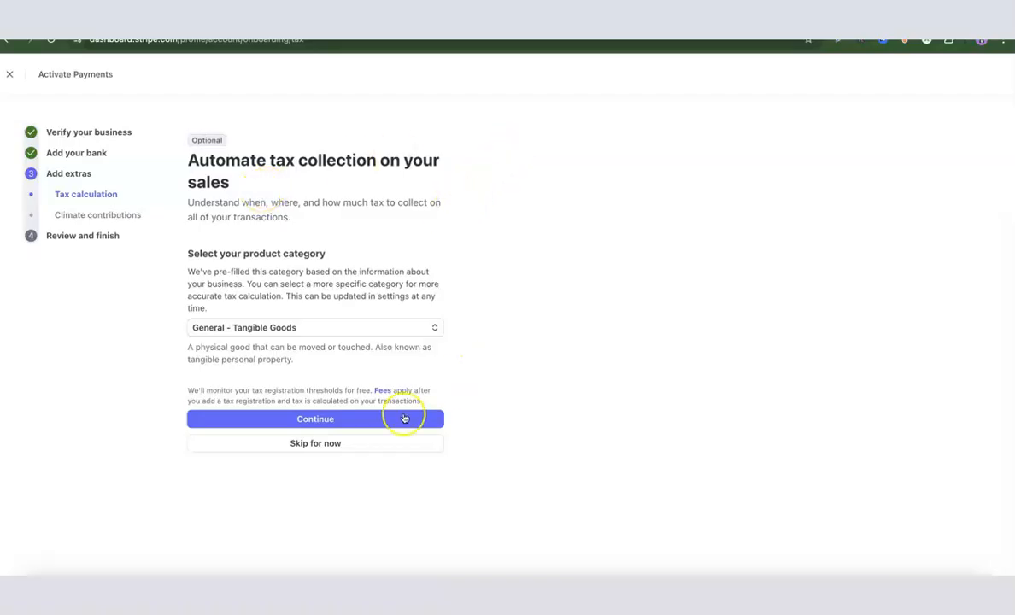
- Skip the automated tax collection and decline the climate contribution
click(323, 449)
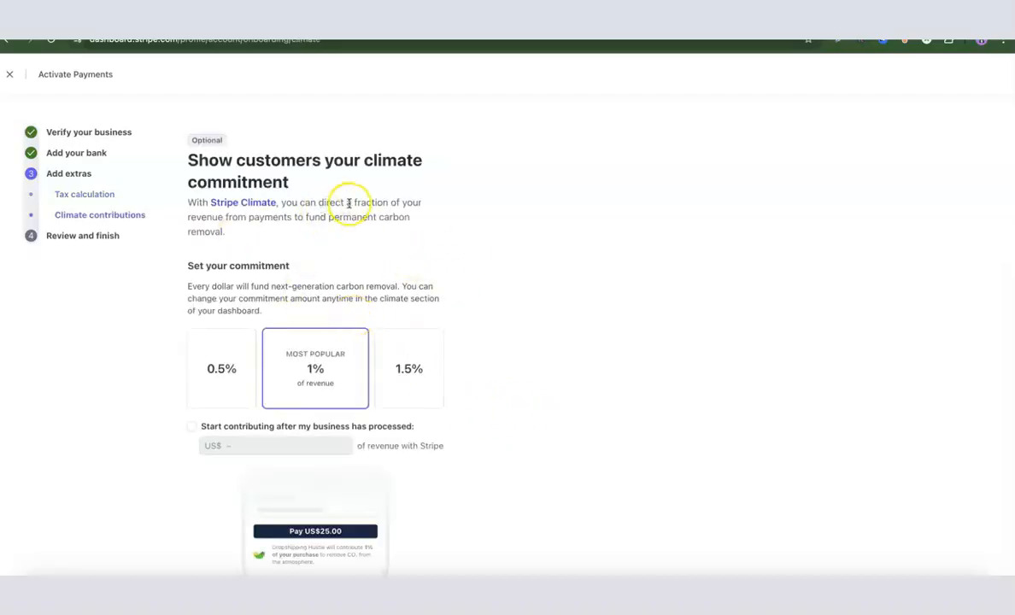
scroll(410, 200, down, 3)
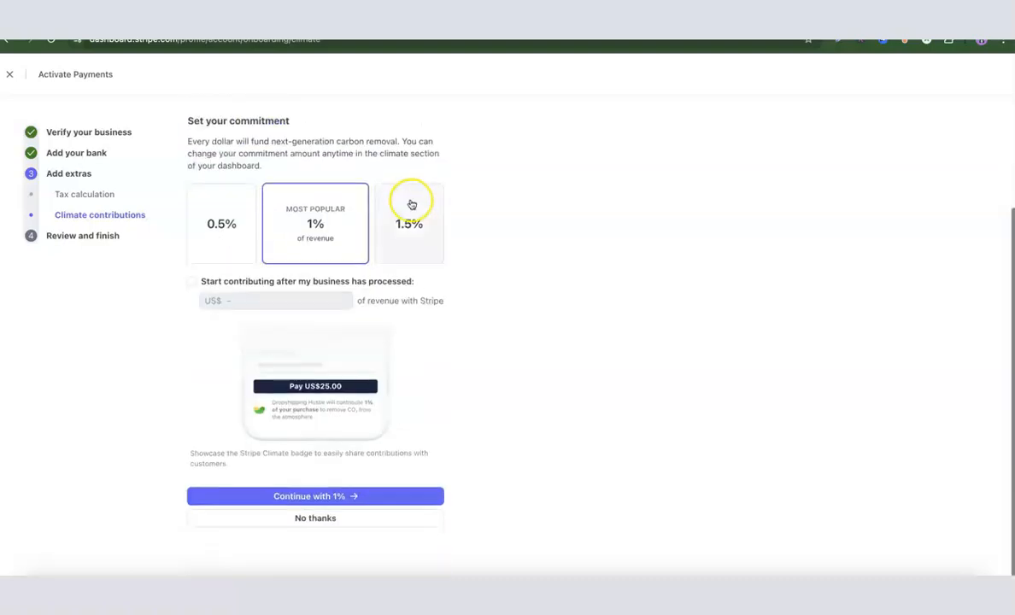
click(317, 519)
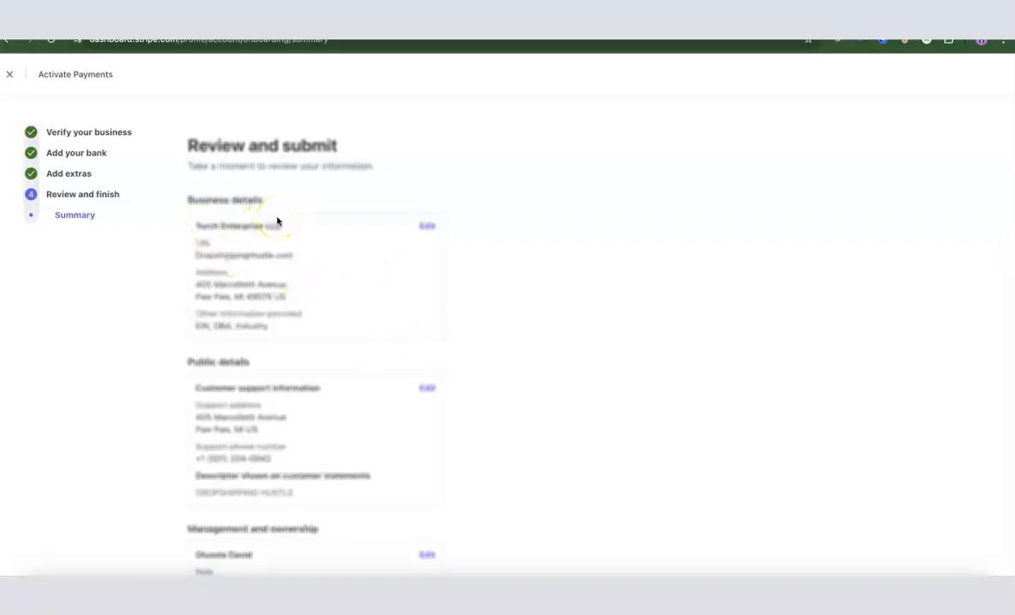
- Review the activation summary from the business and public details down to the payout, authentication, tax and climate sections
scroll(277, 221, down, 2)
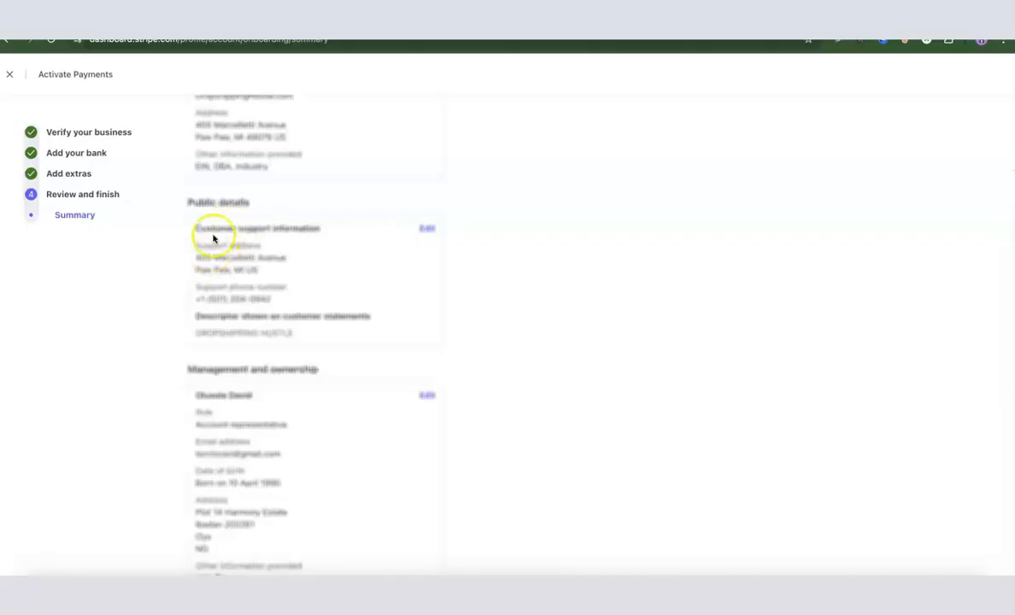
scroll(211, 244, down, 1)
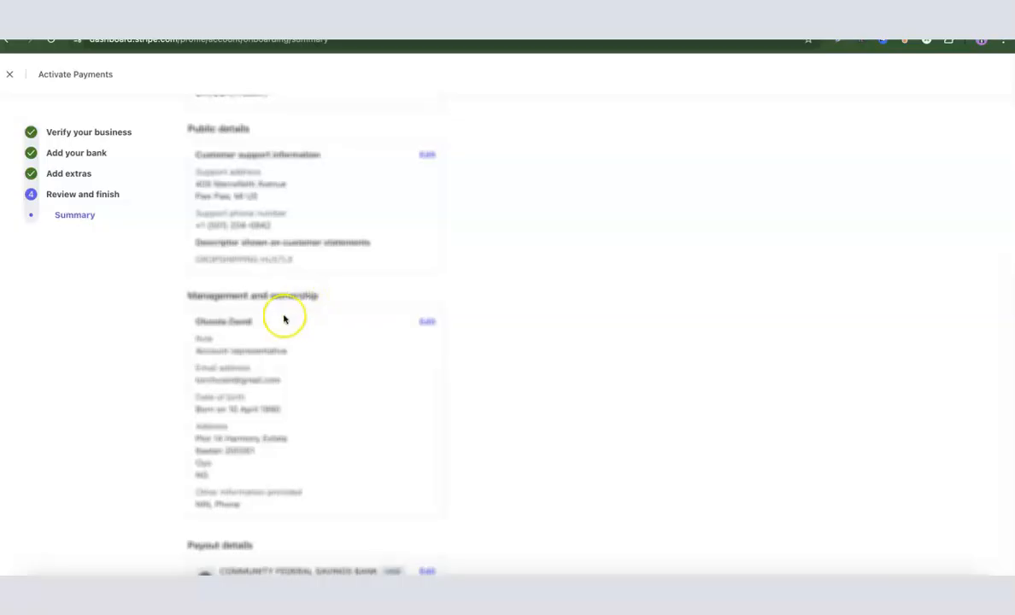
scroll(283, 290, down, 2)
scroll(283, 290, down, 1)
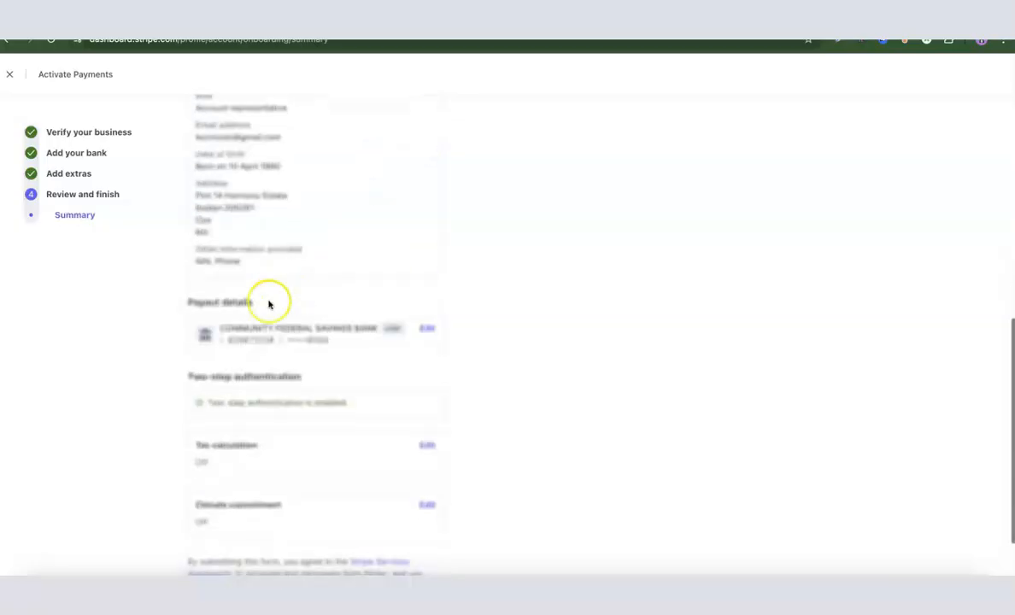
scroll(236, 312, down, 1)
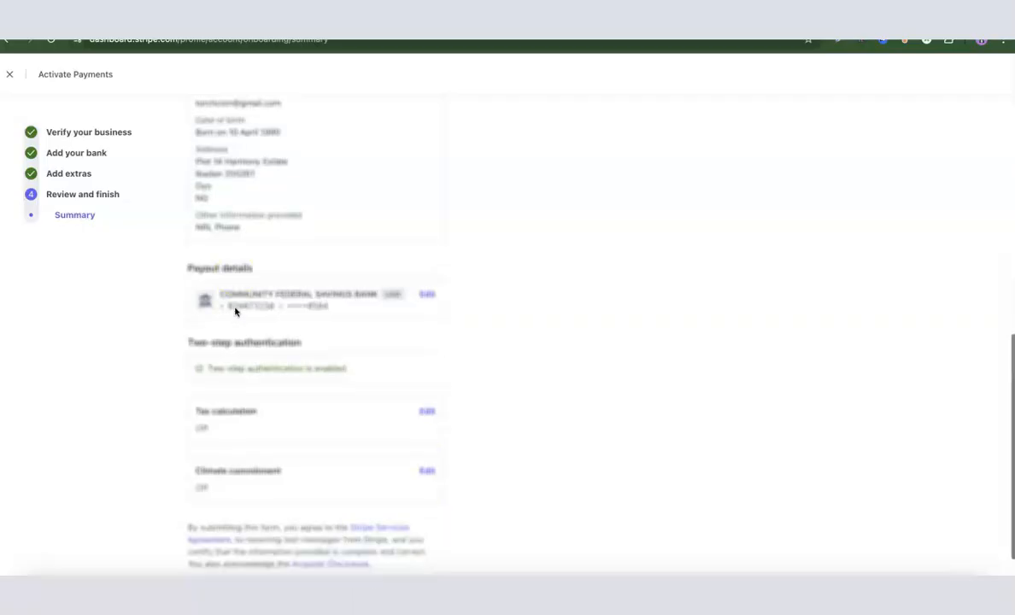